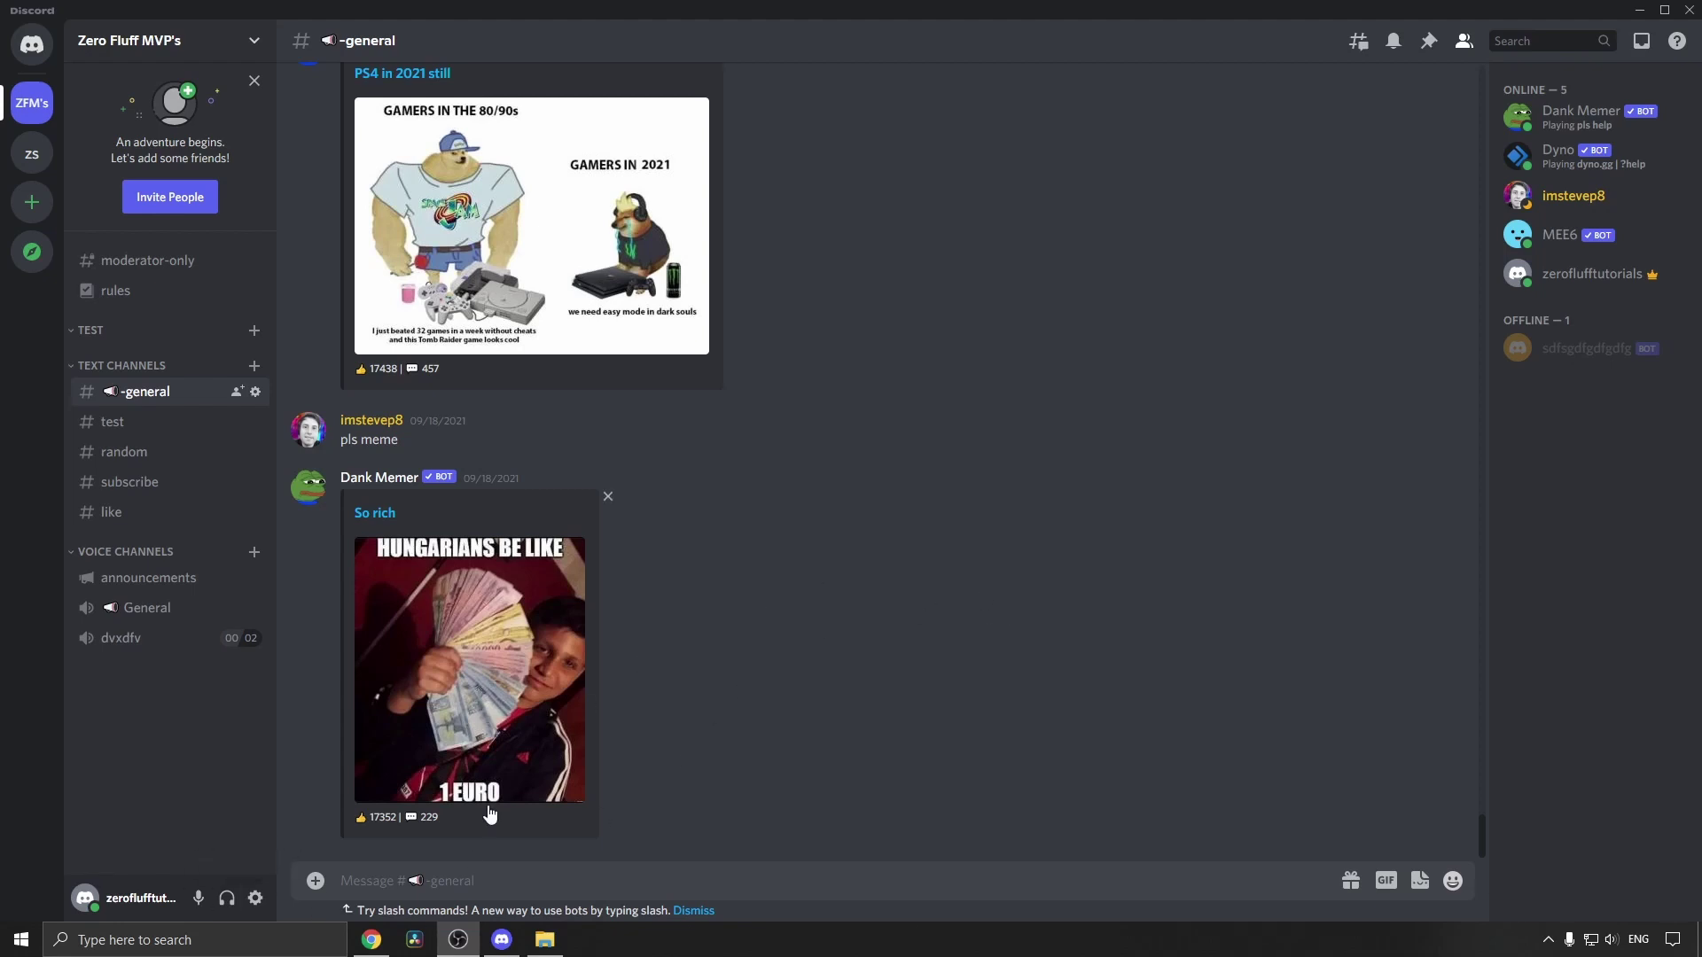
Step: Switch to Chrome, search Google for "tempo bot", and start adding the bot to Discord from the tempobot.net home page
left_click(371, 940)
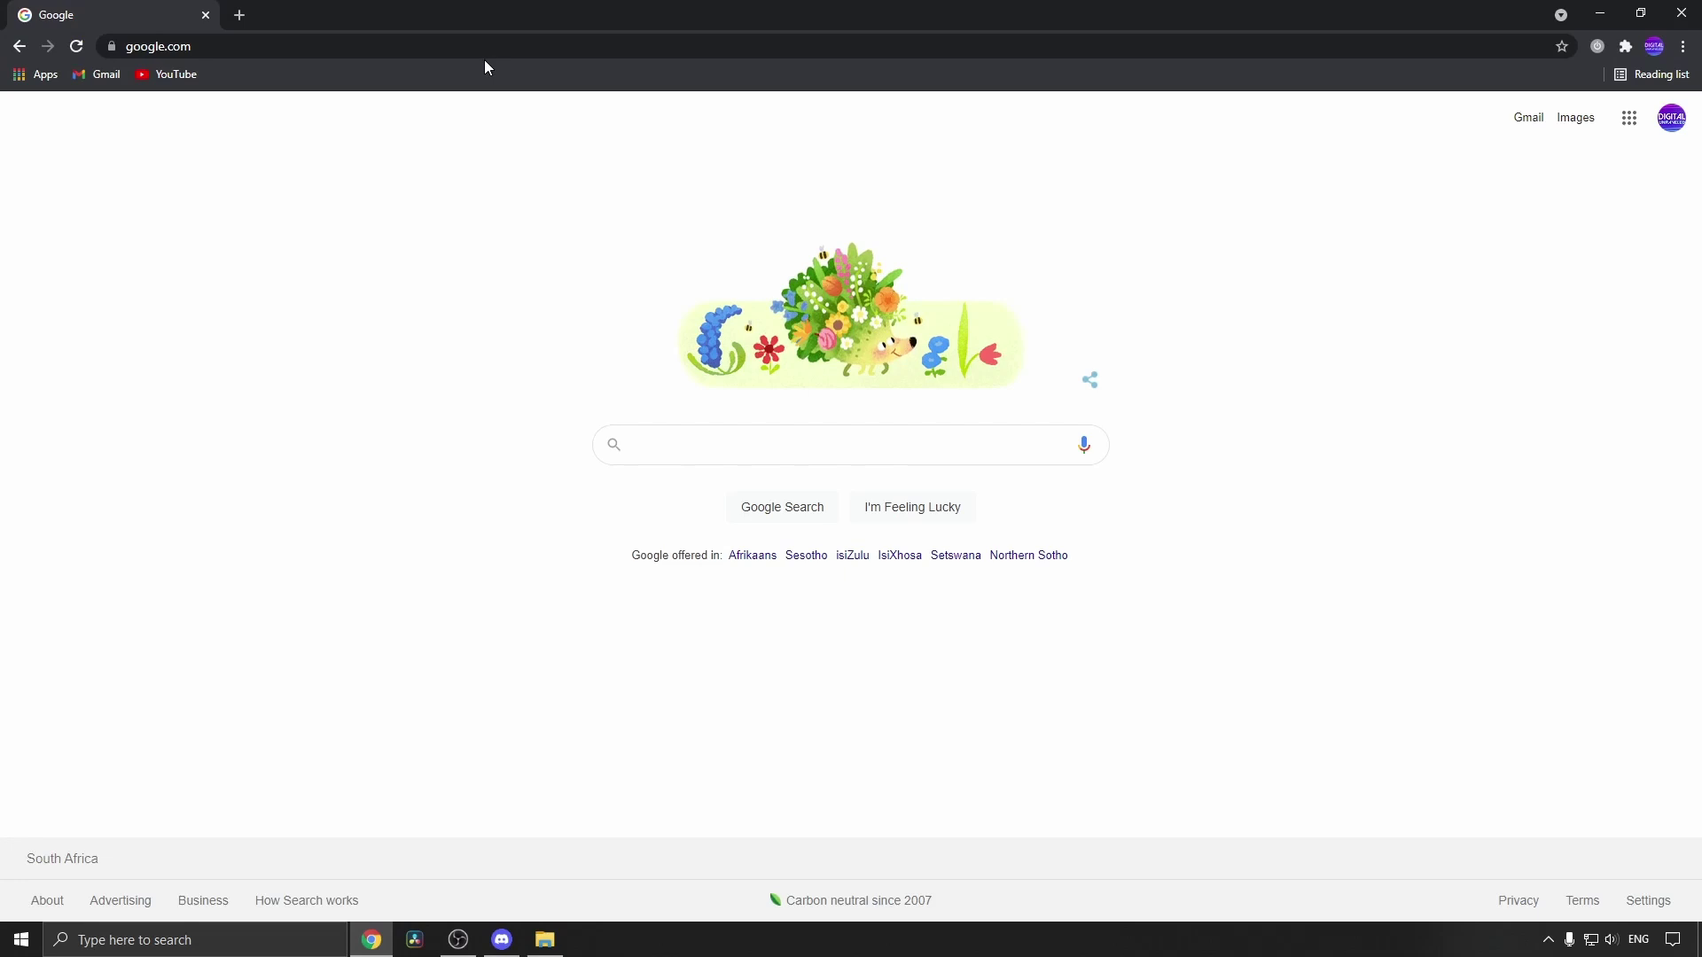
type("tem")
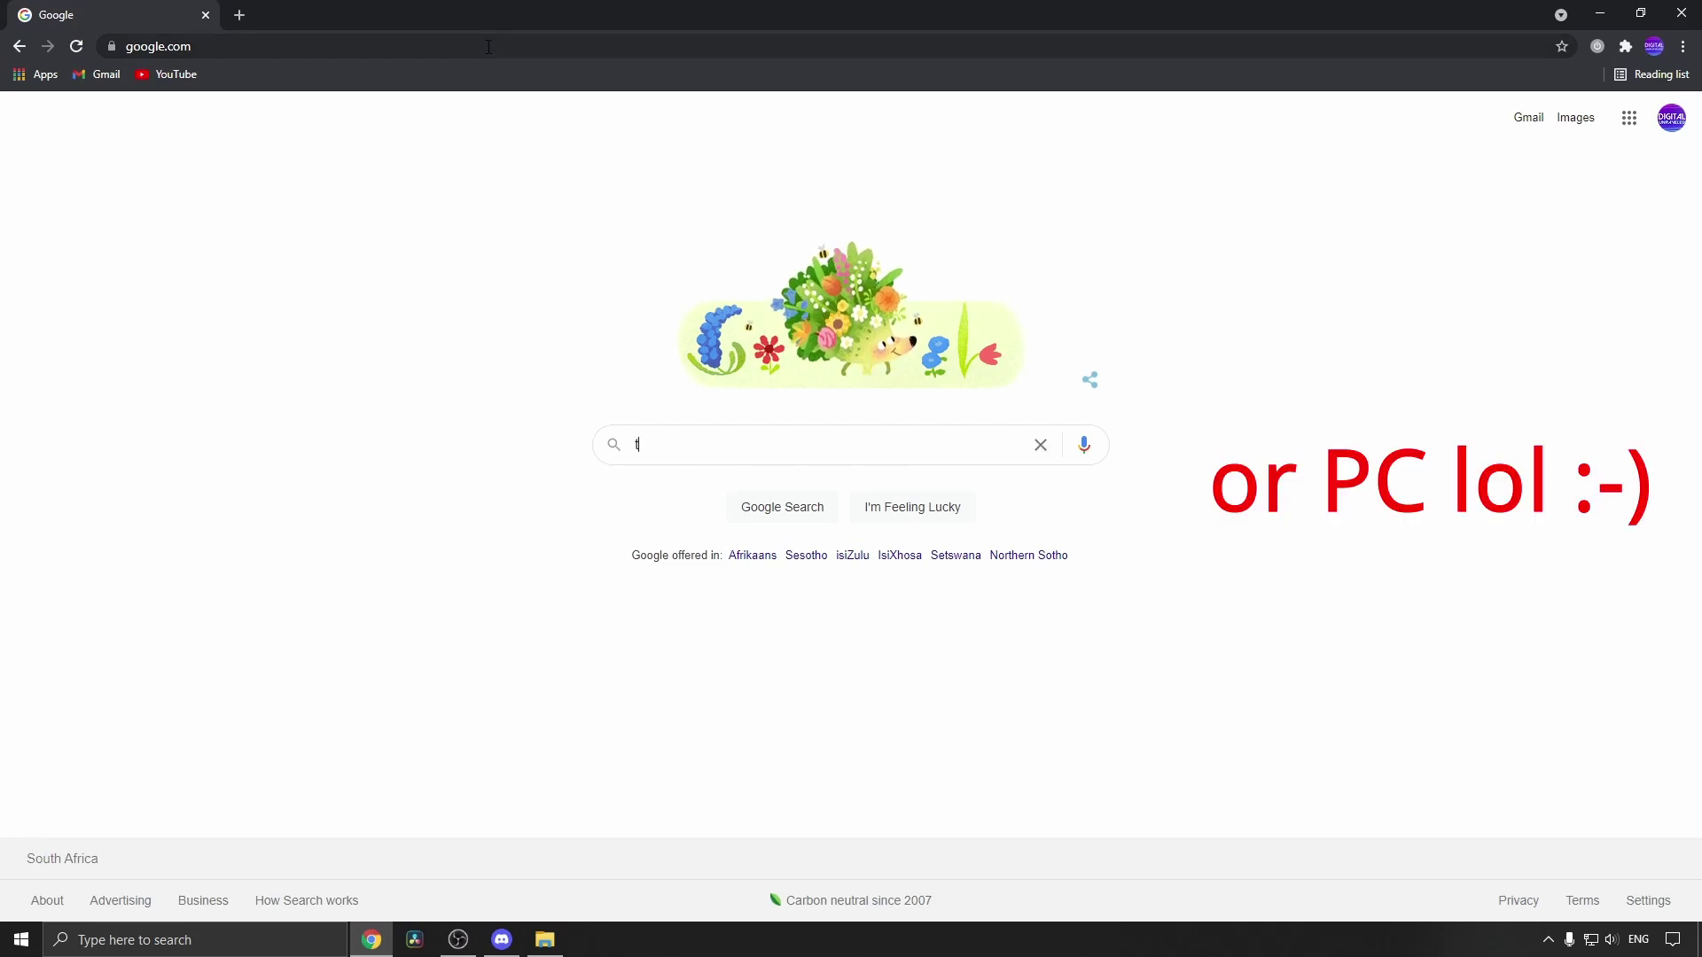
type("po bot")
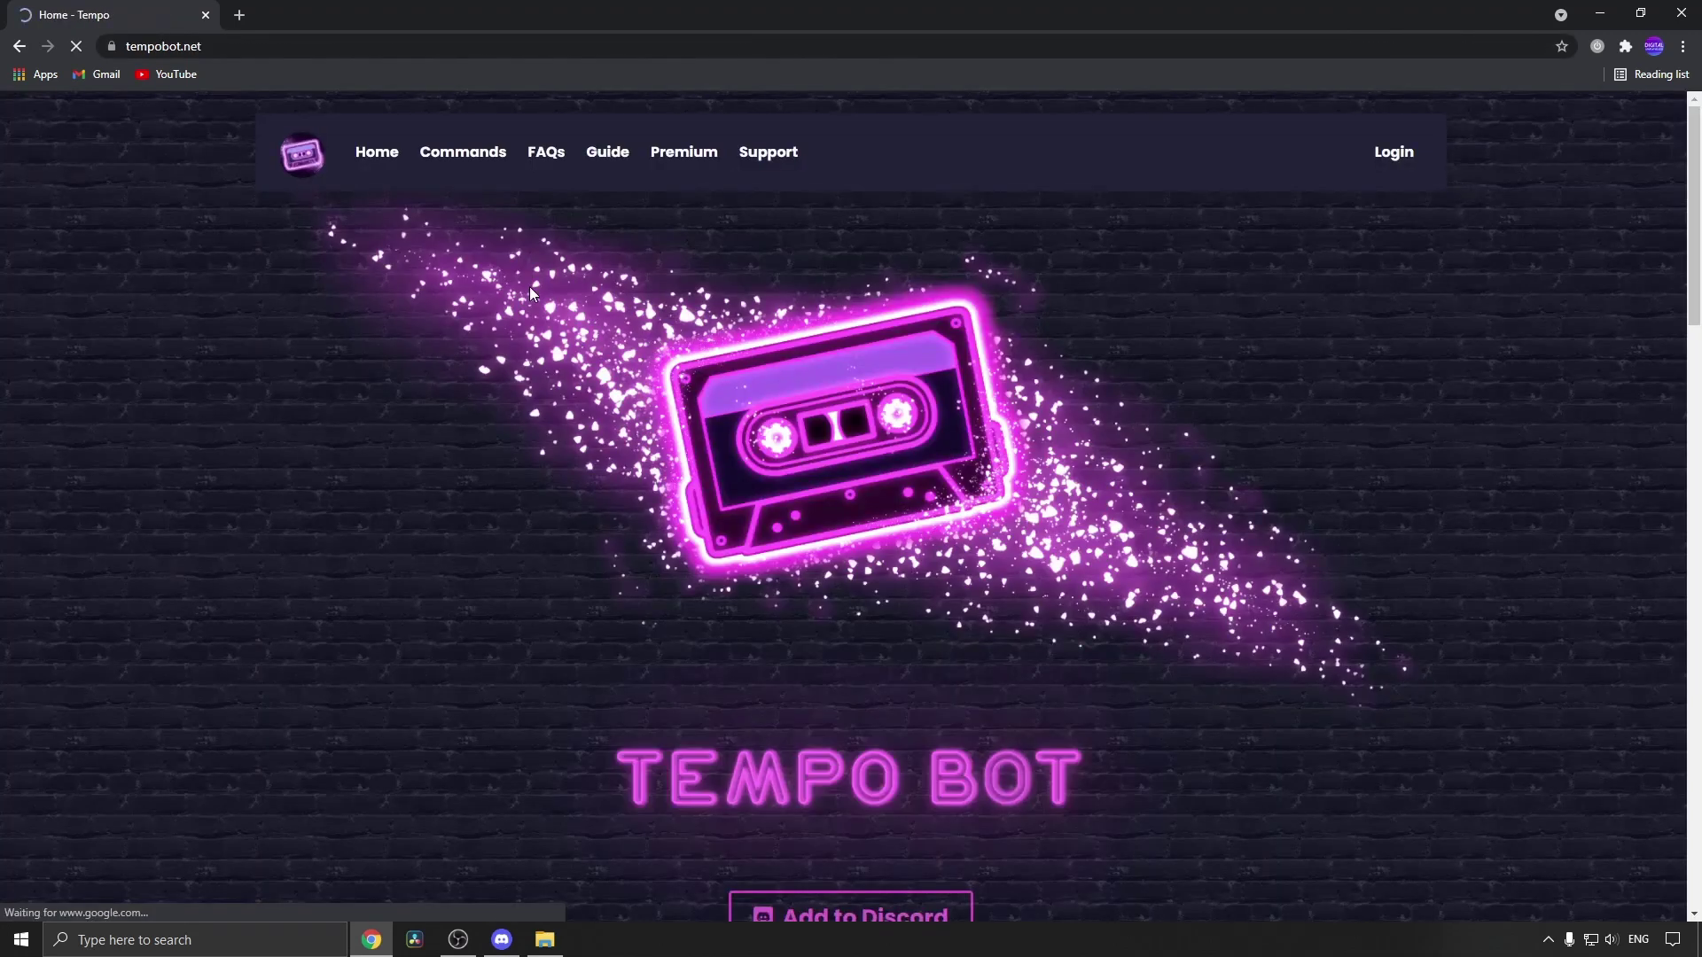
scroll(524, 337, "down", 3)
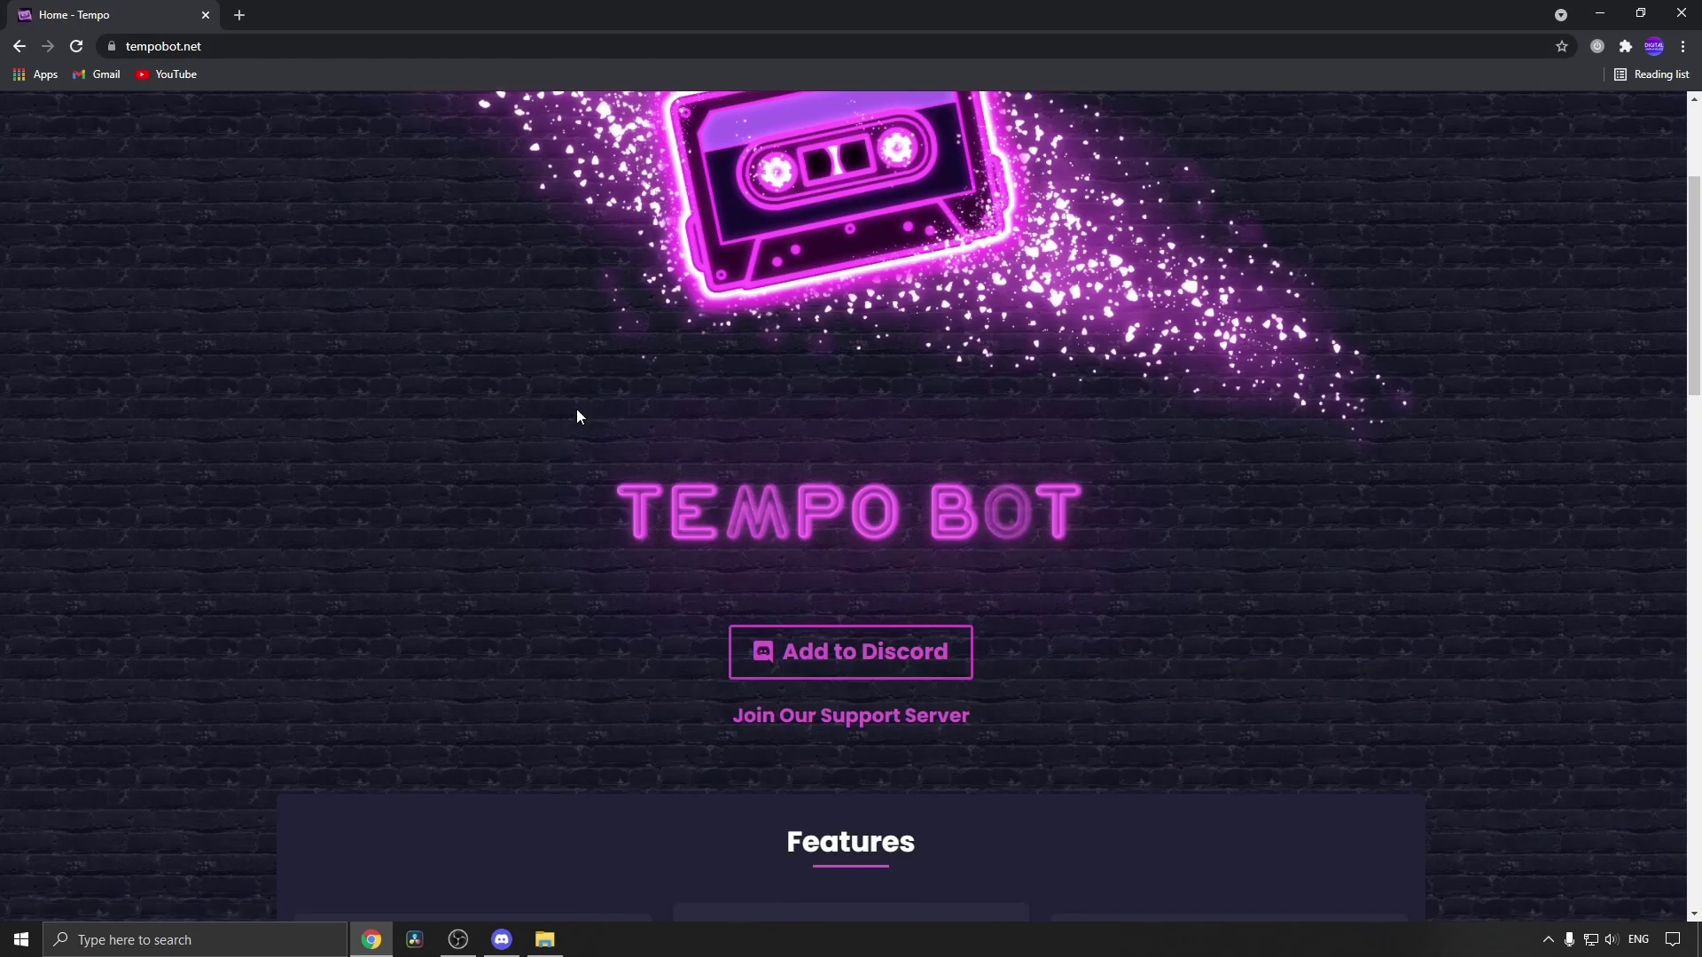
left_click(841, 660)
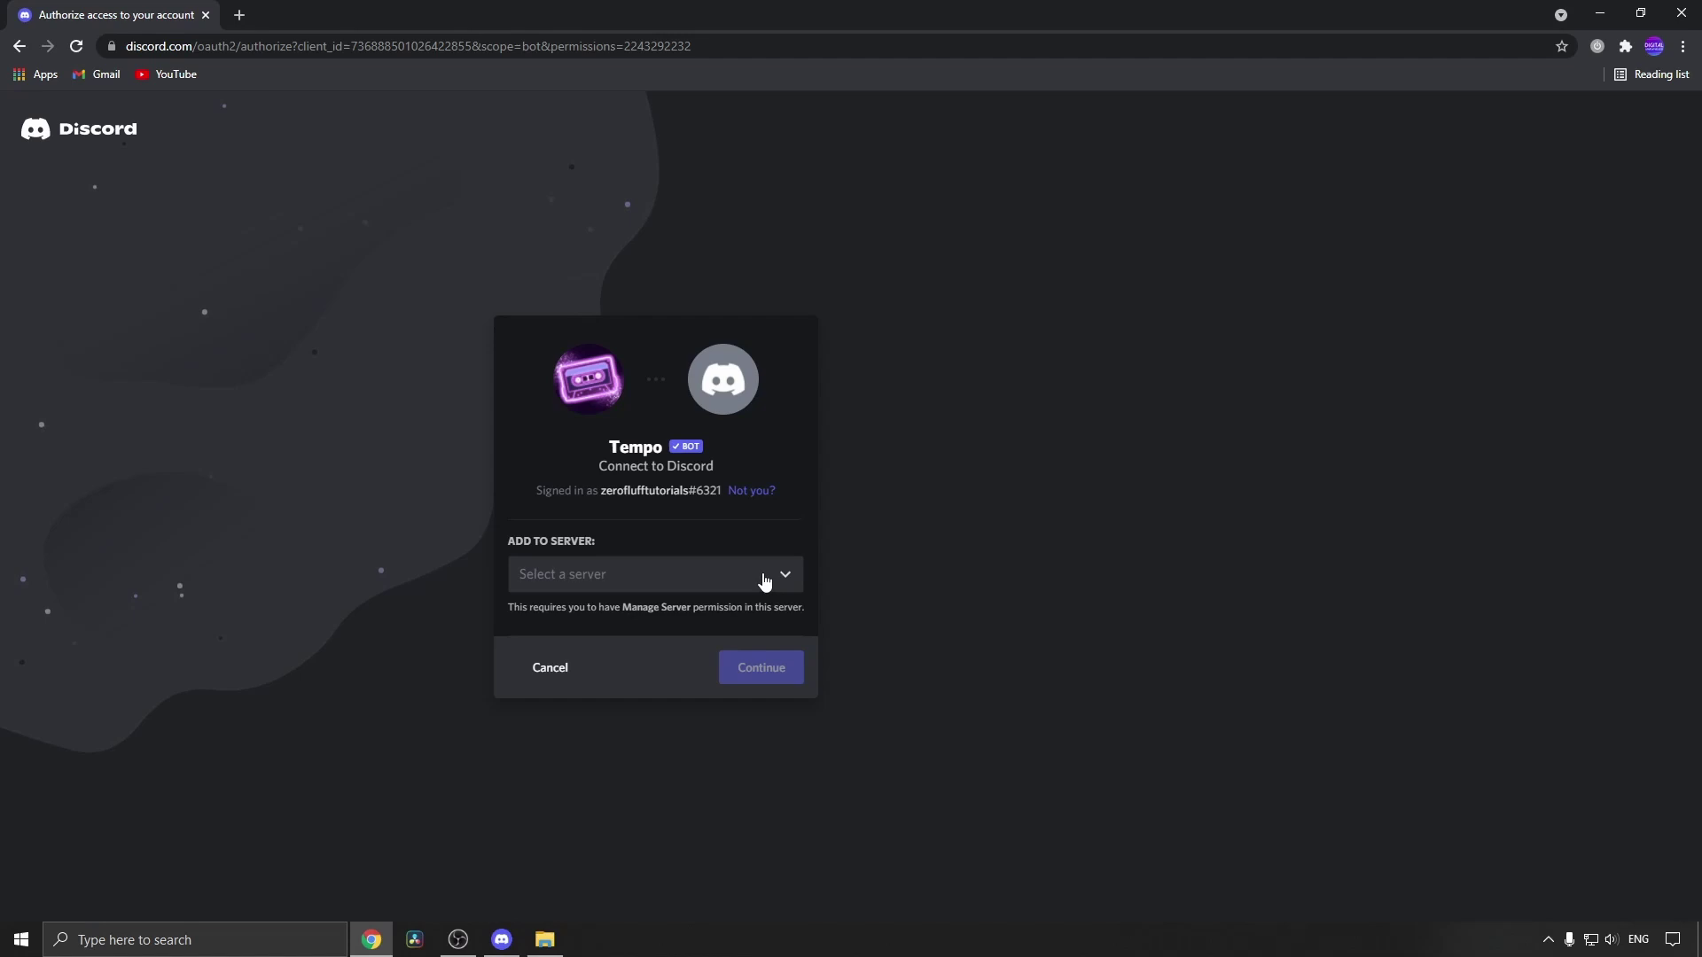
Step: Authorize Tempo on the Zero Fluff MVP's server with all requested permissions and complete the human verification
left_click(764, 581)
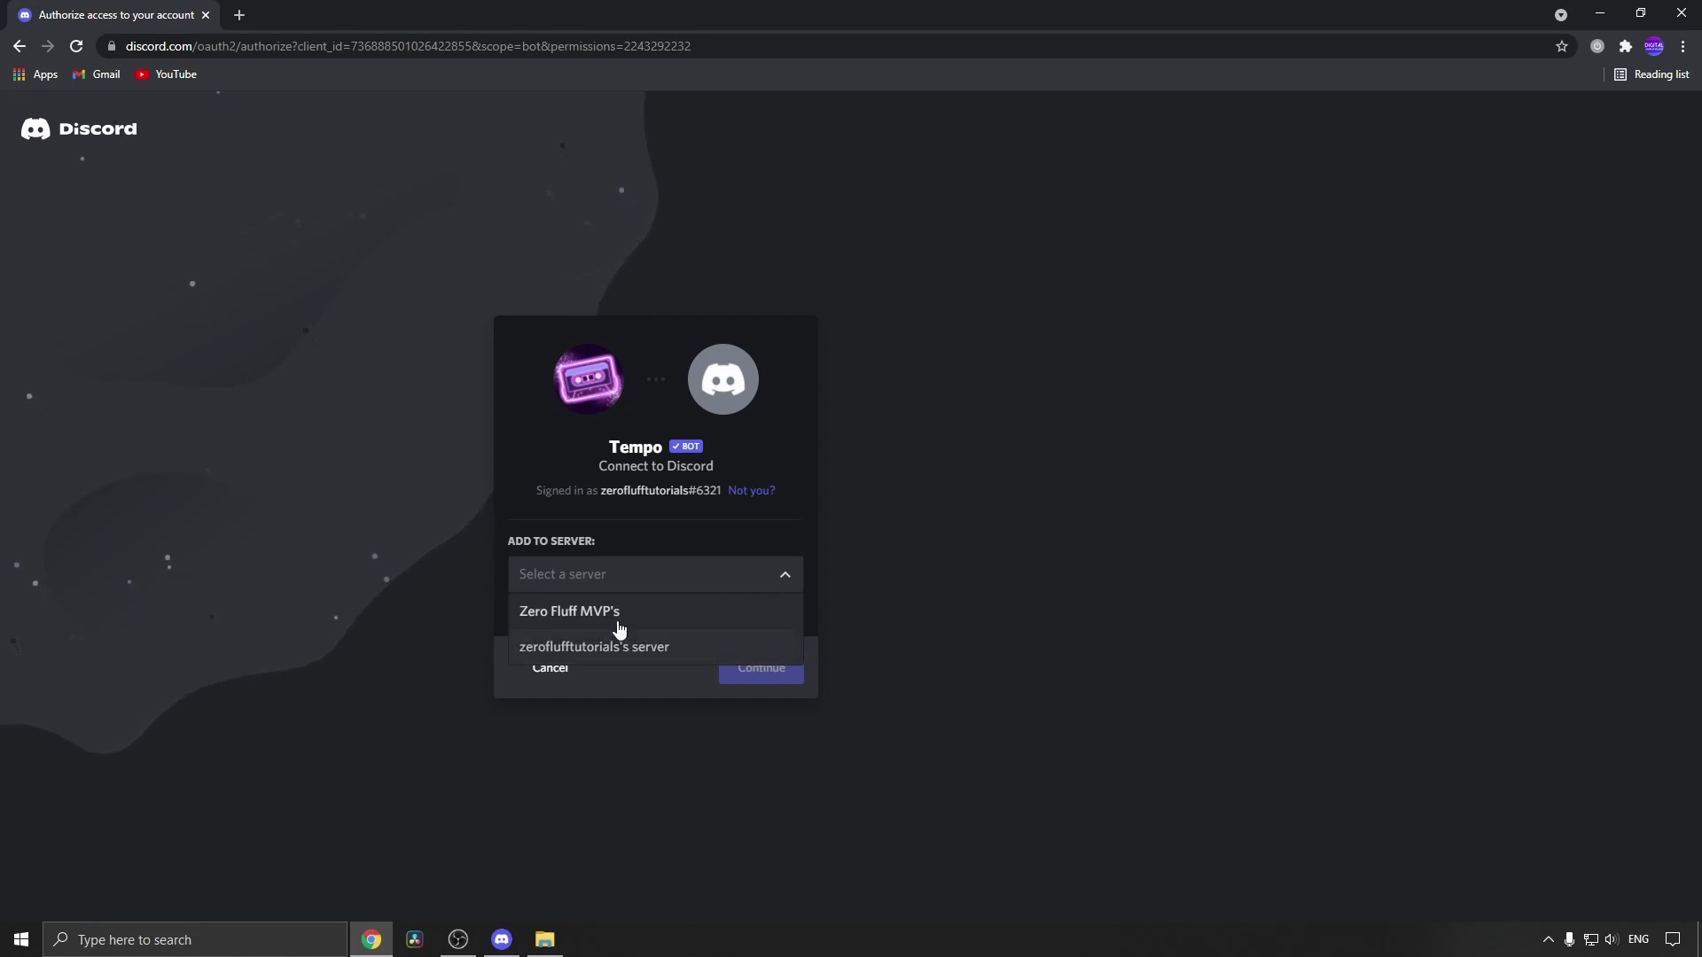
left_click(592, 611)
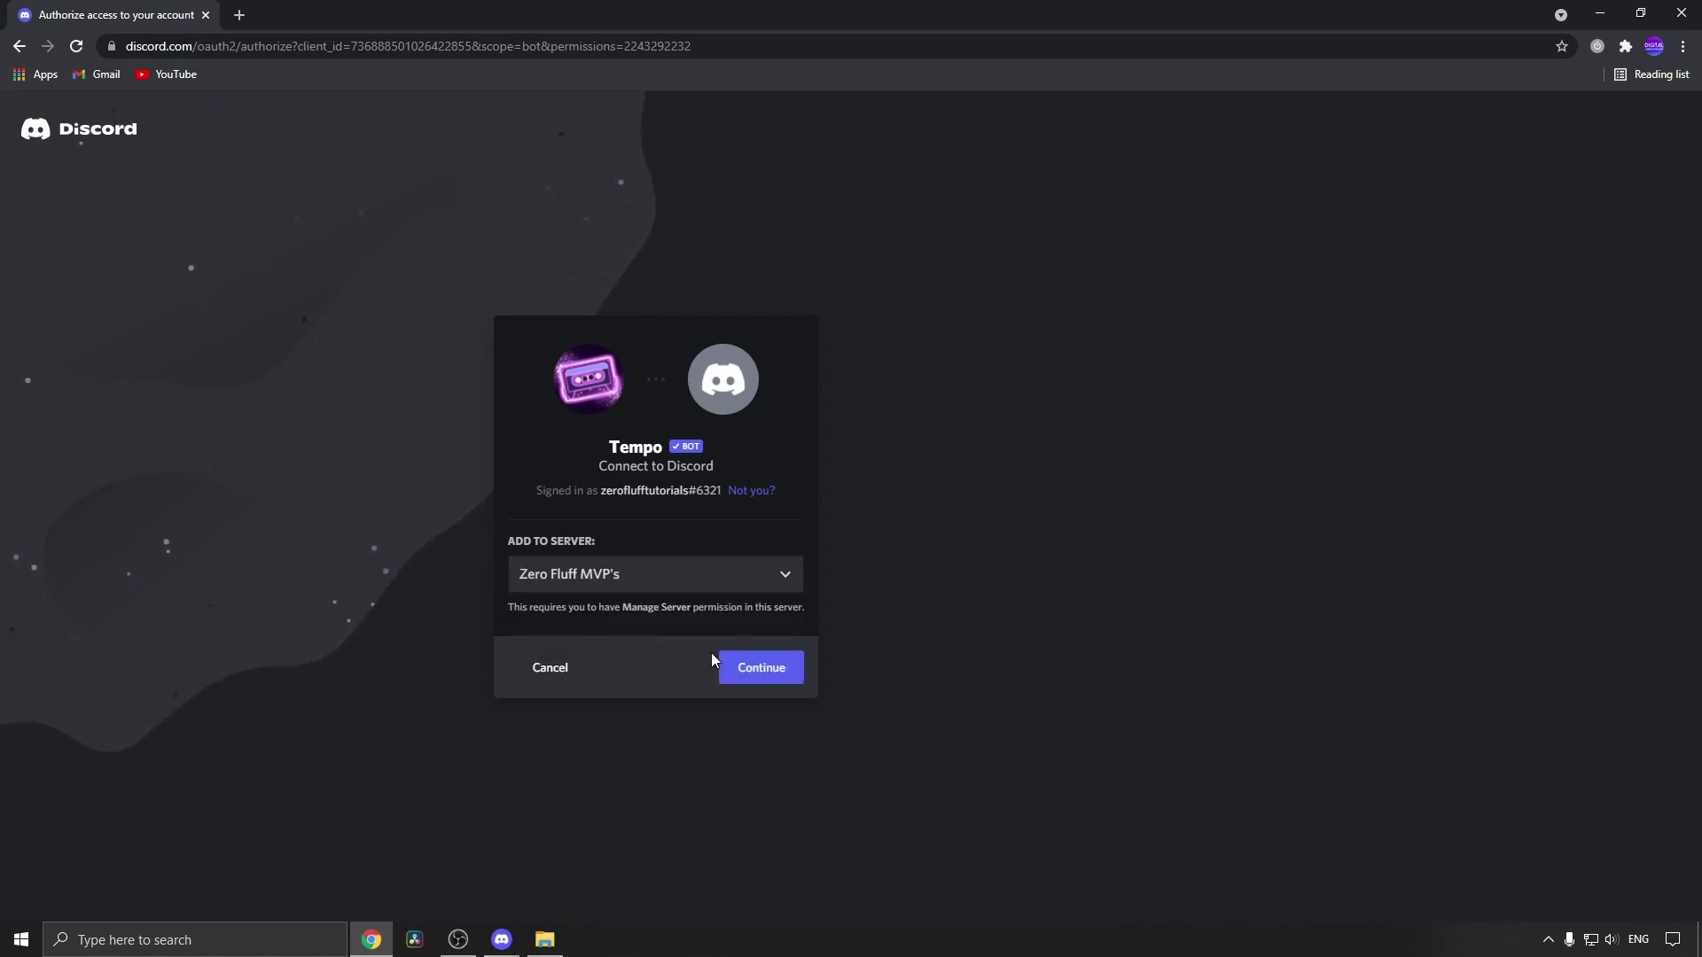
left_click(762, 667)
scroll(732, 651, "down", 3)
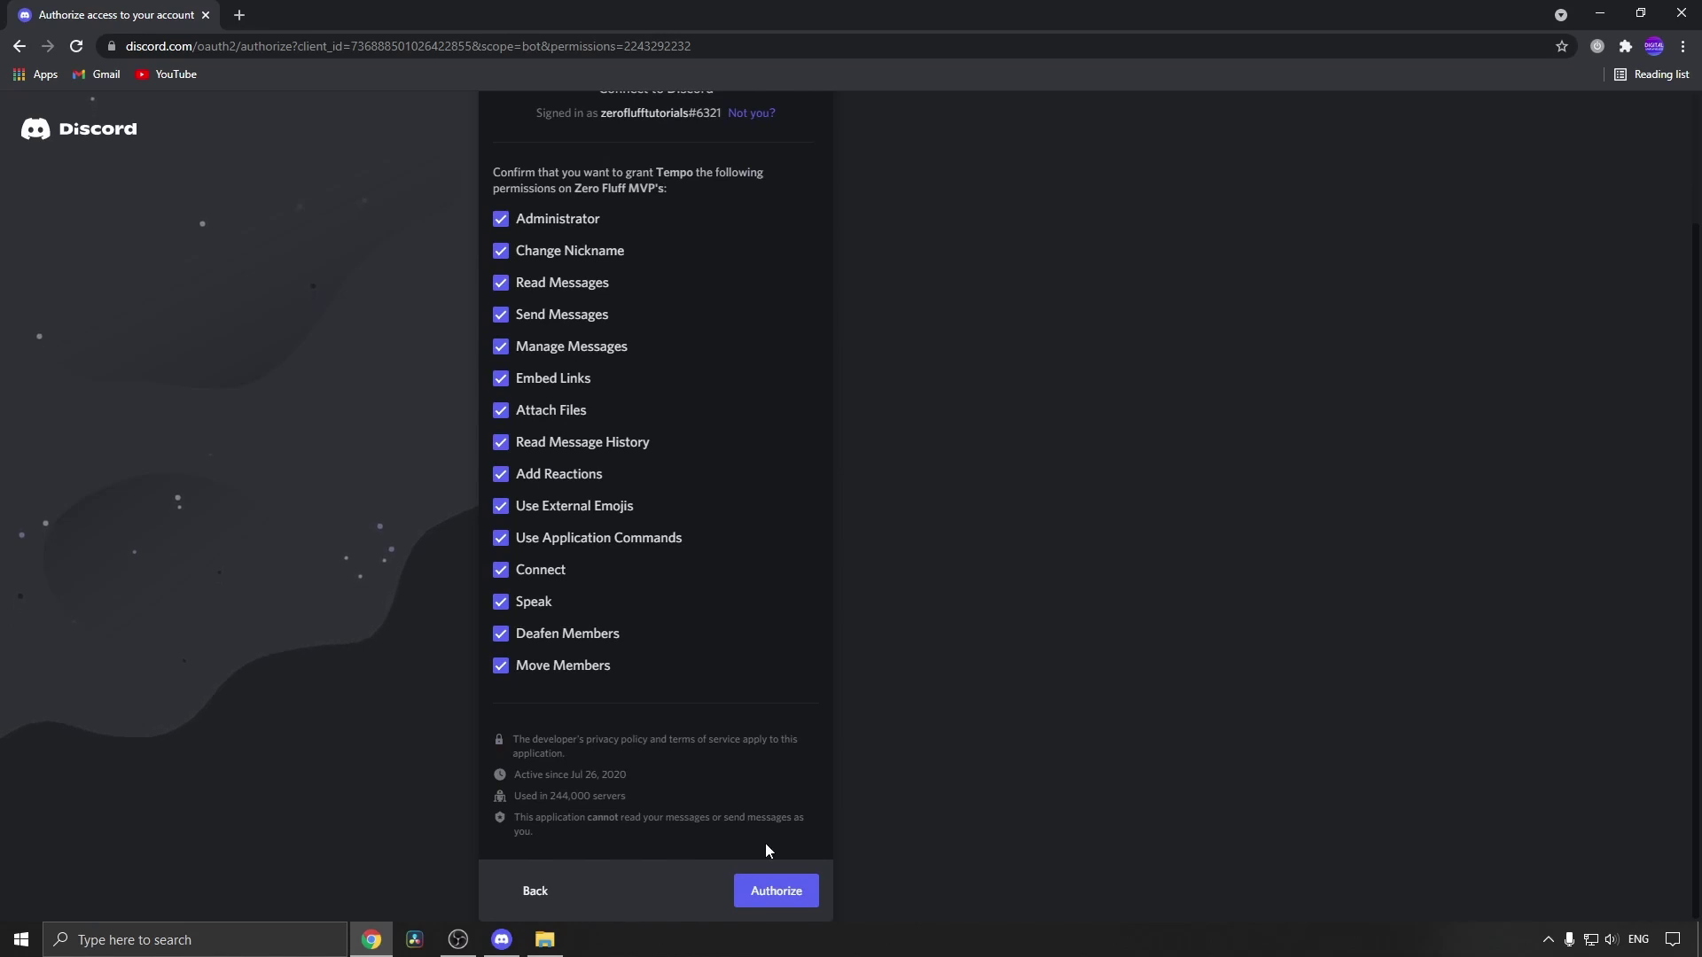
left_click(771, 890)
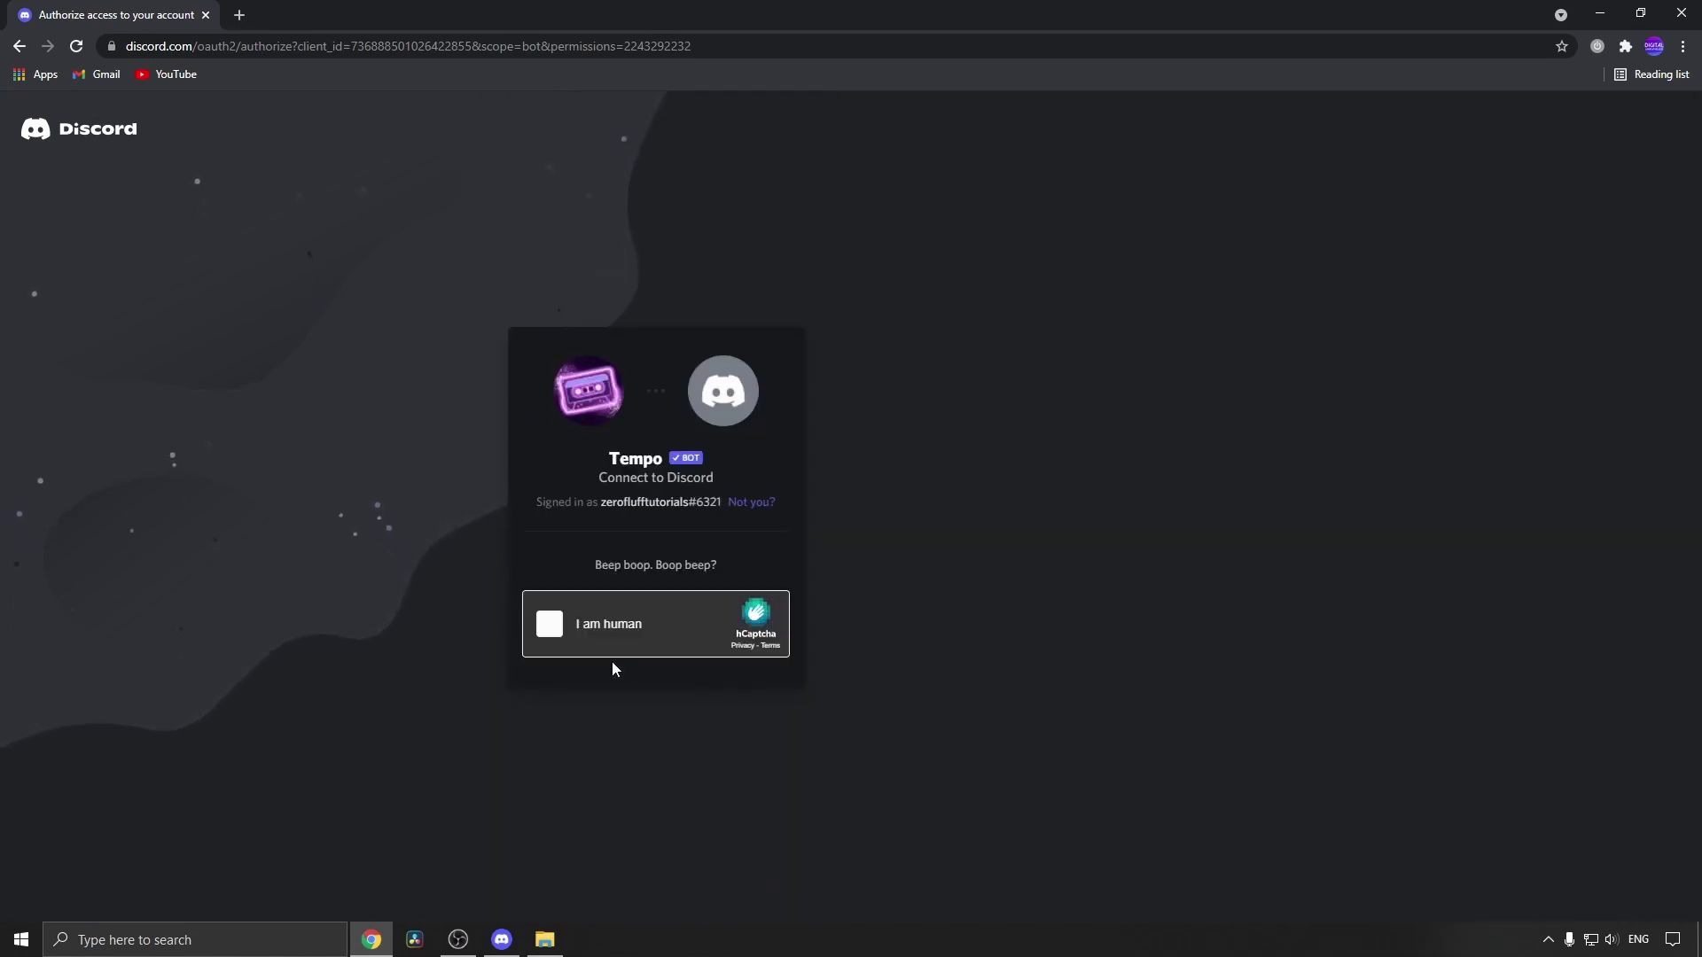
left_click(548, 624)
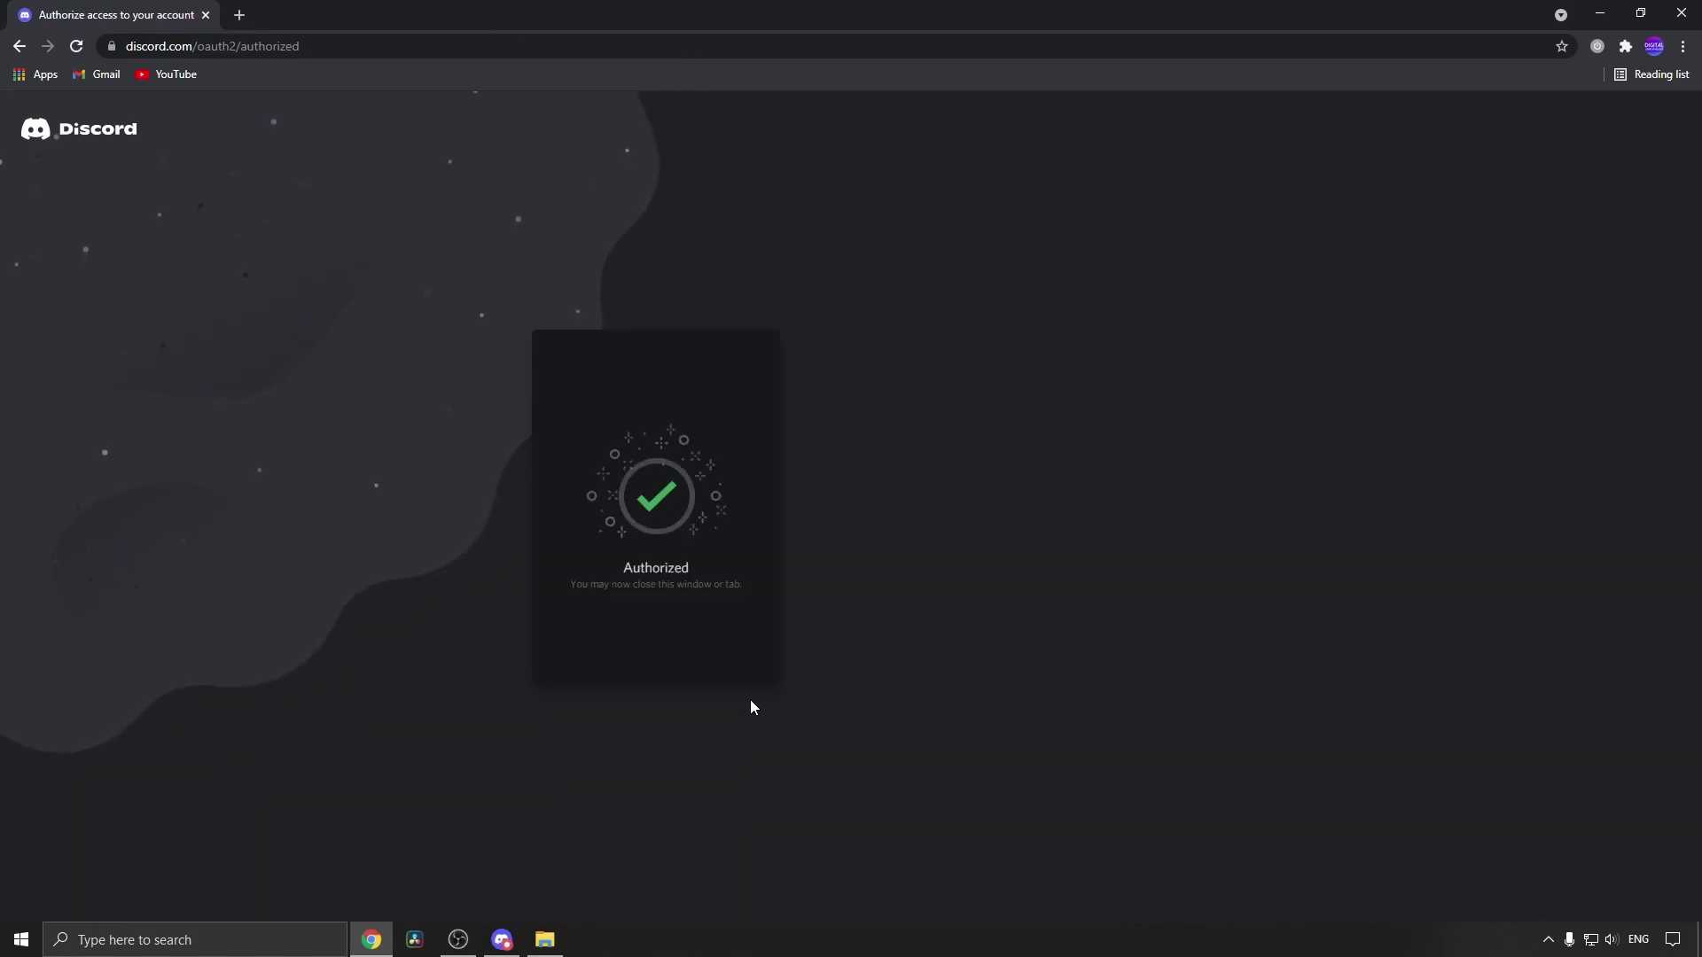
Step: Switch to Discord, join the General voice channel, and bring Tempo into it by sending ">join" in the general text channel
left_click(502, 939)
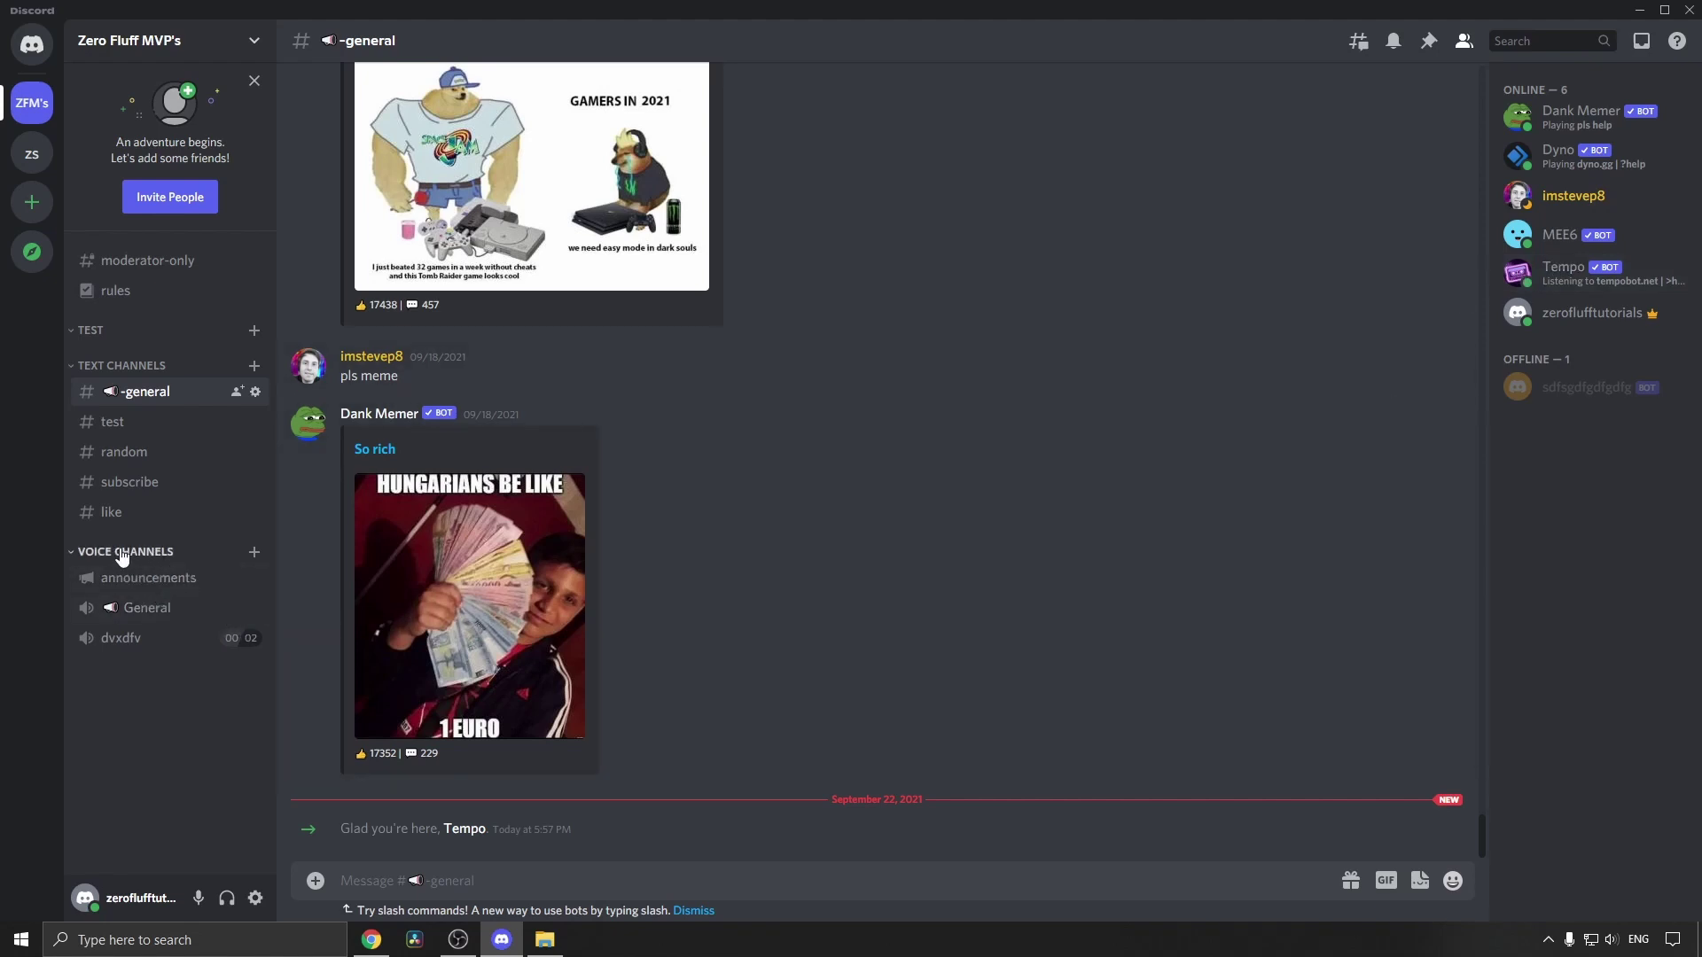
left_click(162, 613)
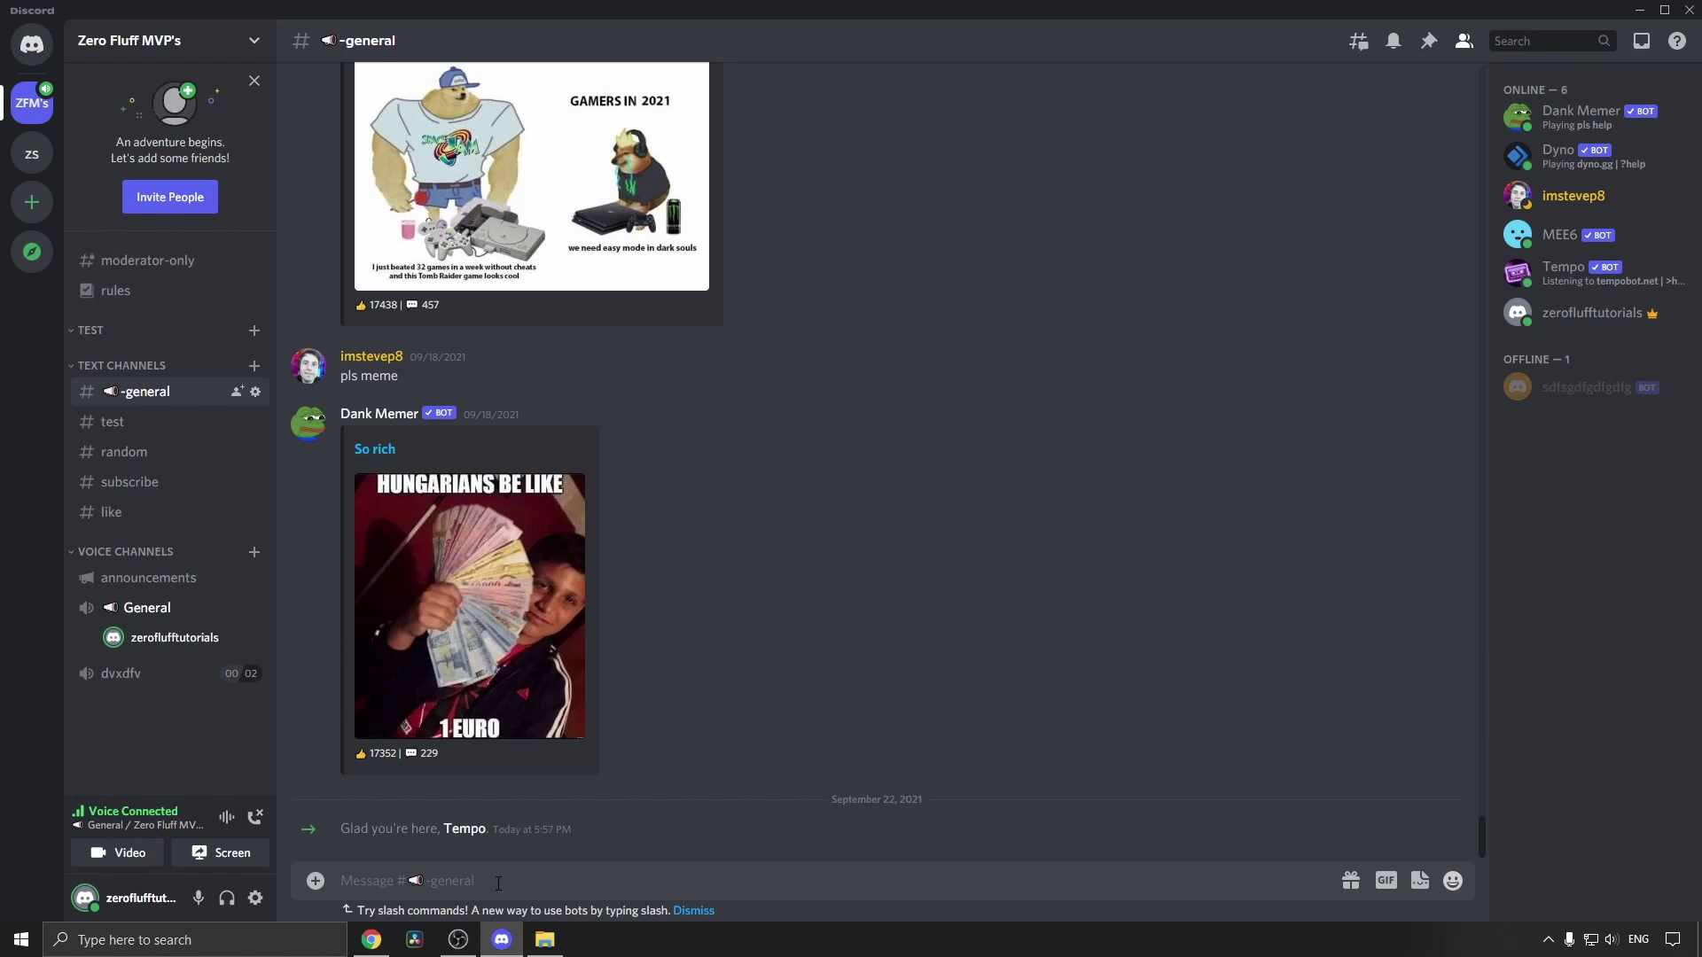
type(">")
type("join")
key("Return")
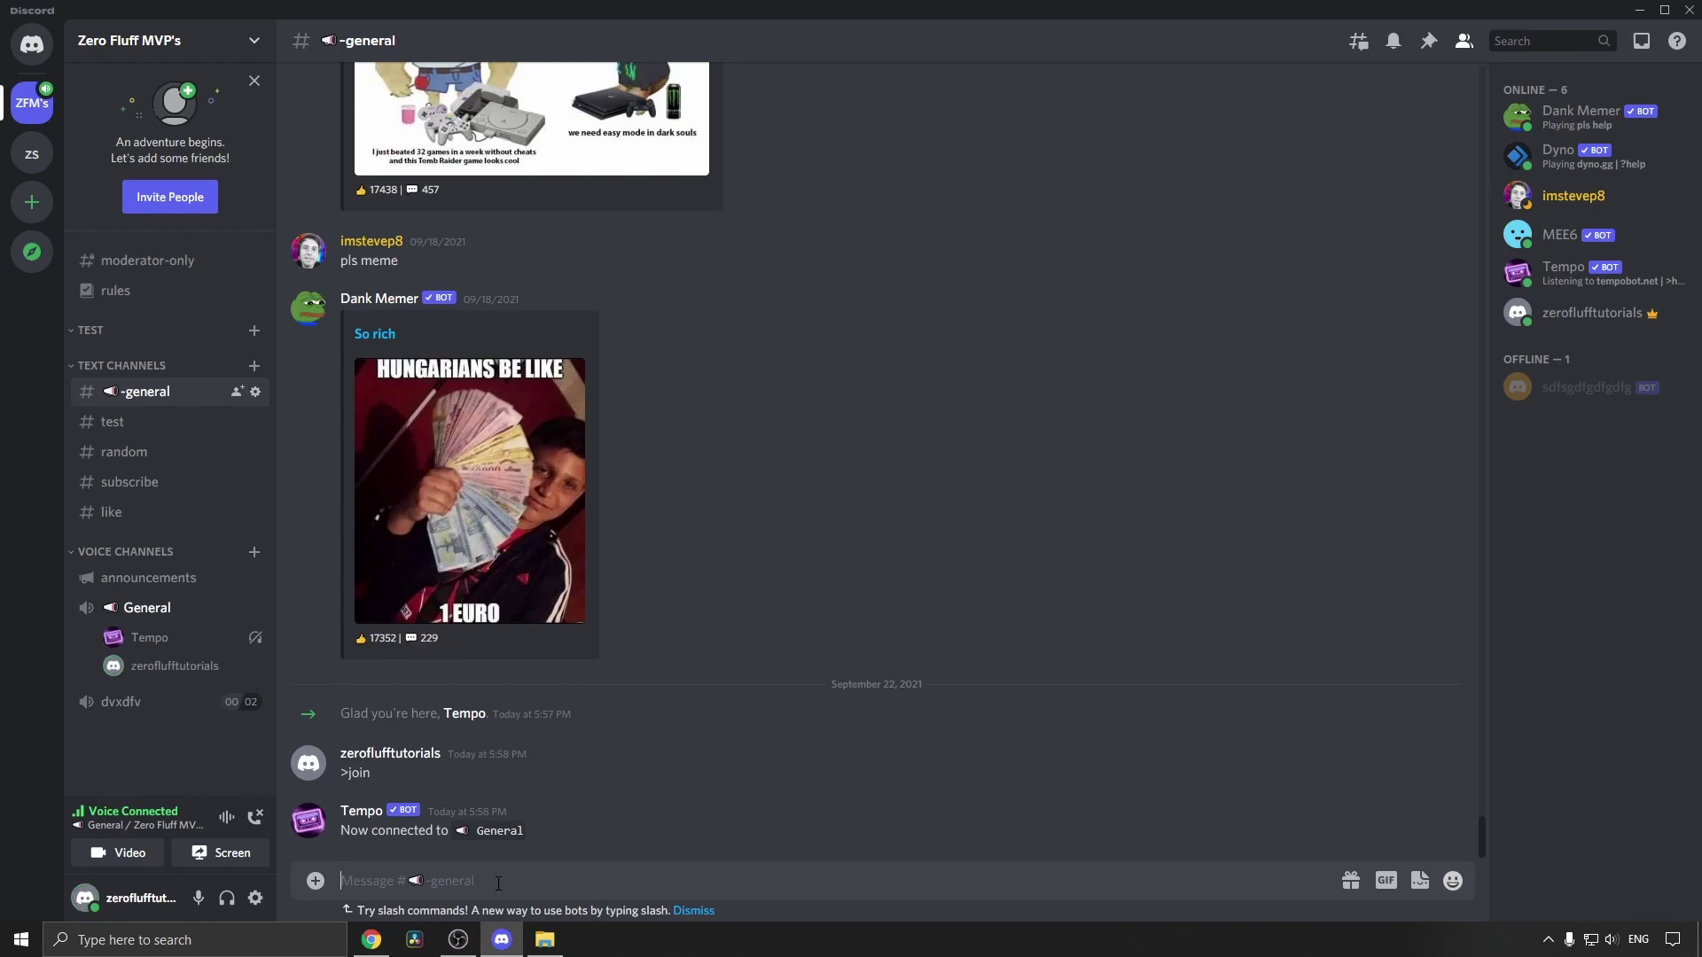
Step: Send ">play old town road" in the general text channel to have Tempo play the song
type(">")
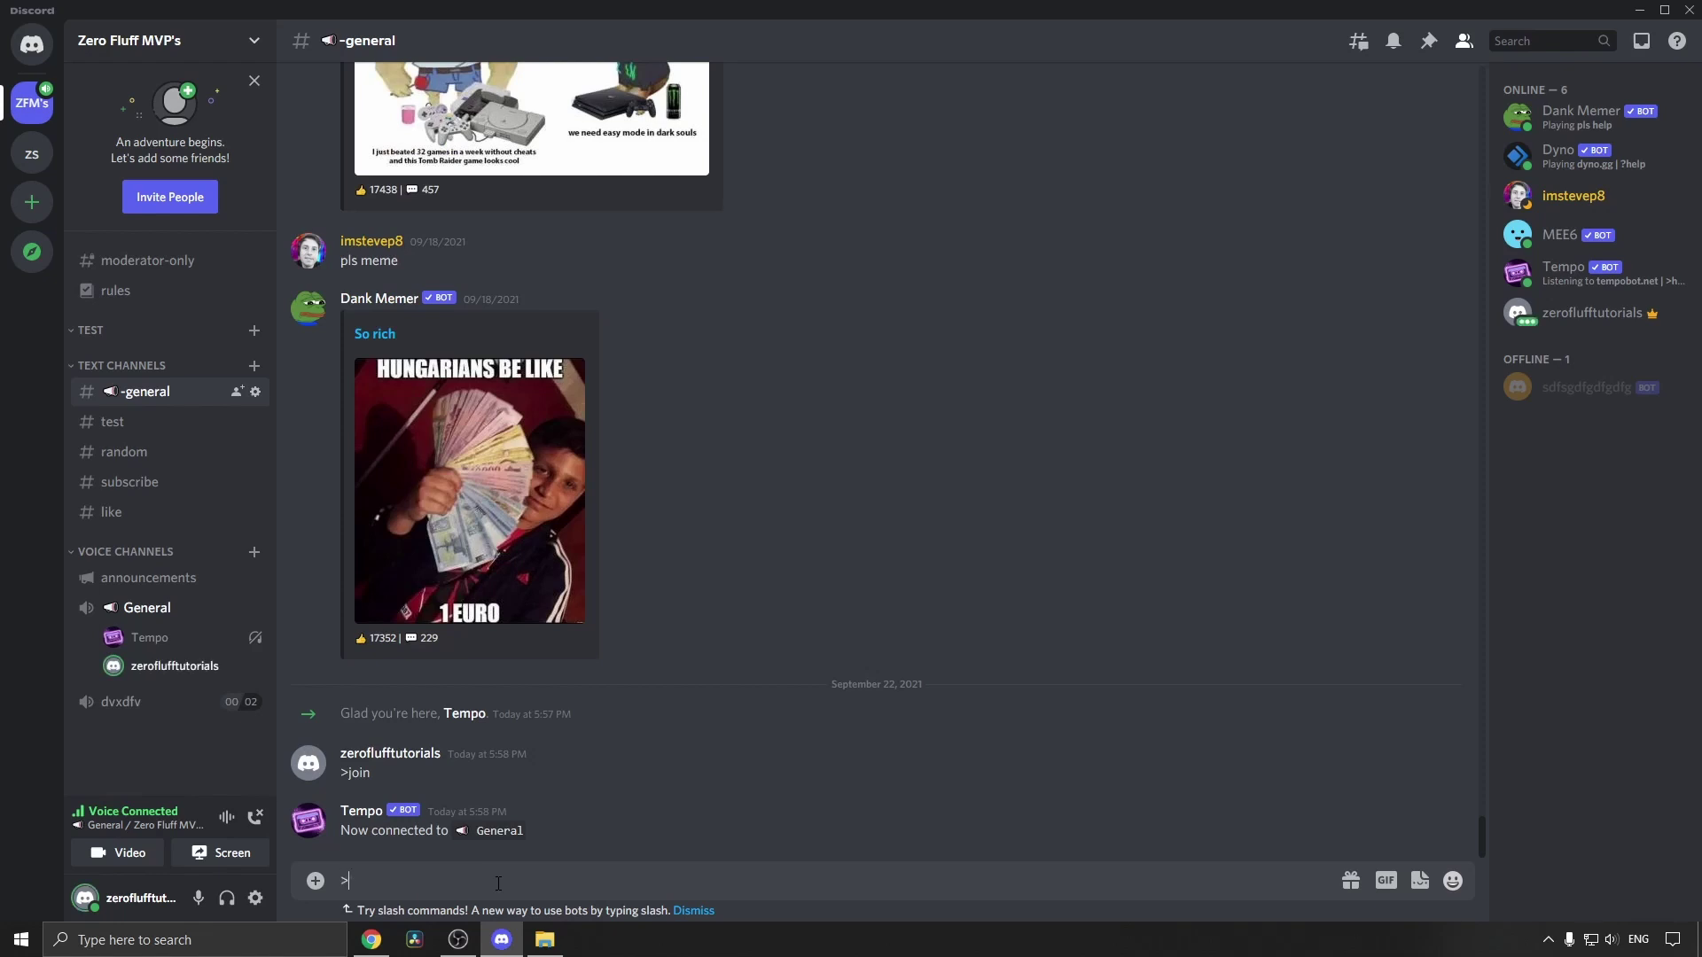
type("play old town road")
key("Return")
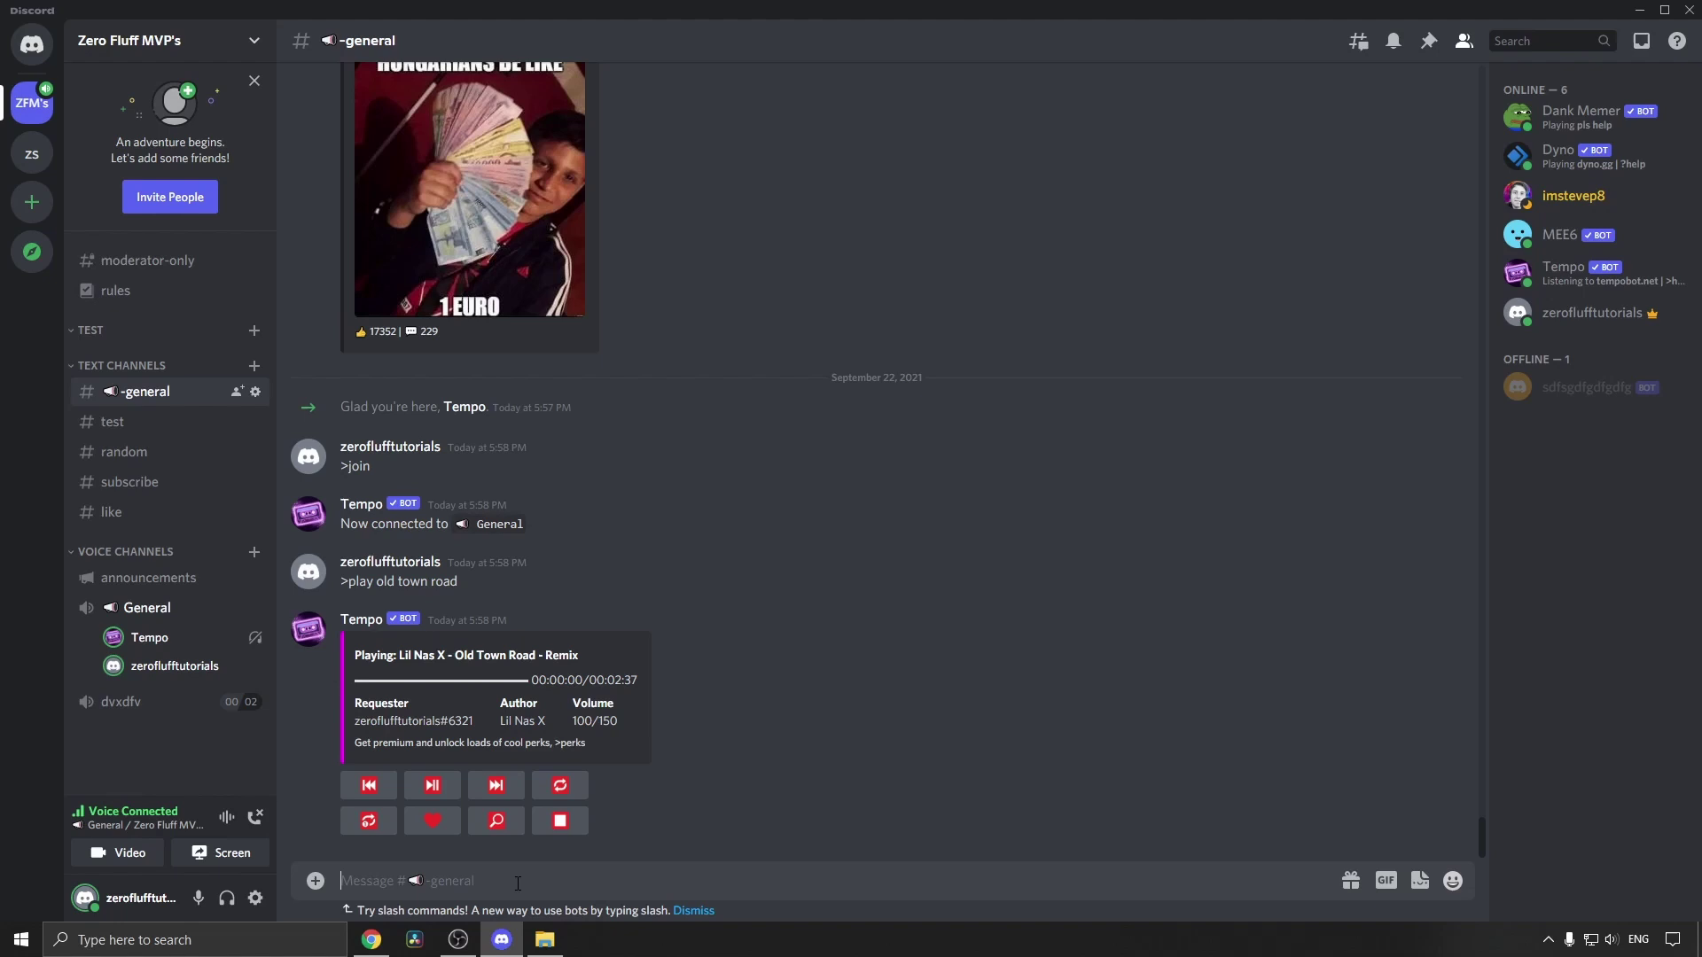
Step: Send ">pause" to pause the current song, and send ">clear" to empty Tempo's music queue
type(">paus")
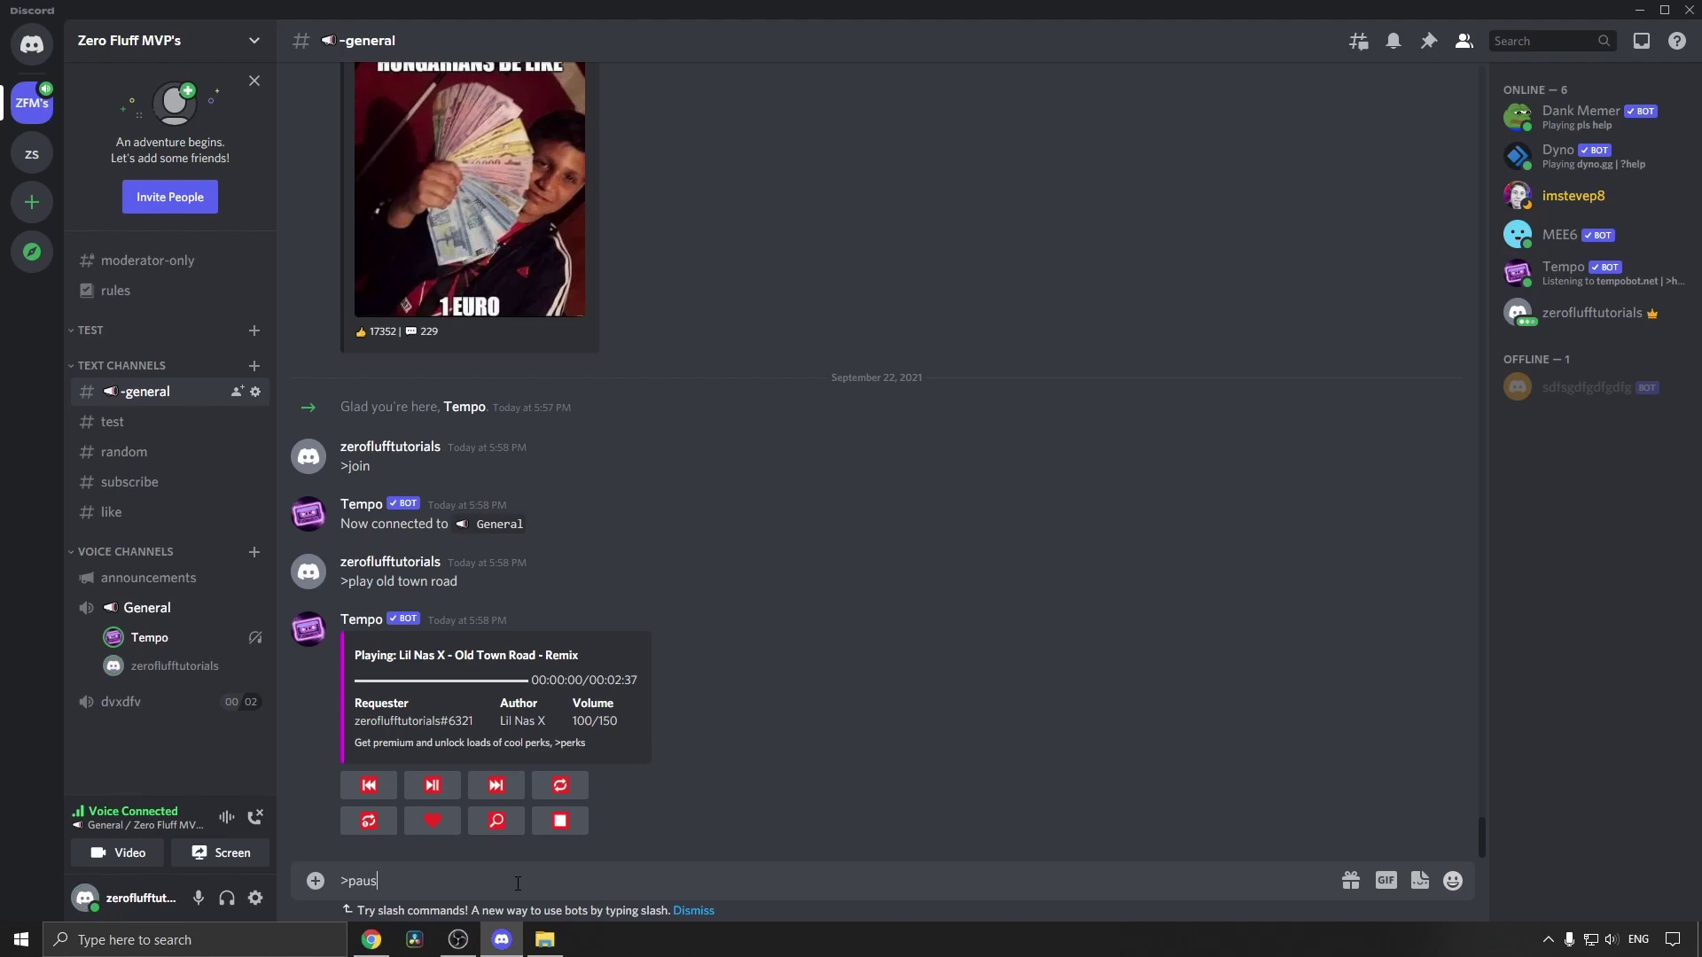
type("e")
key("Return")
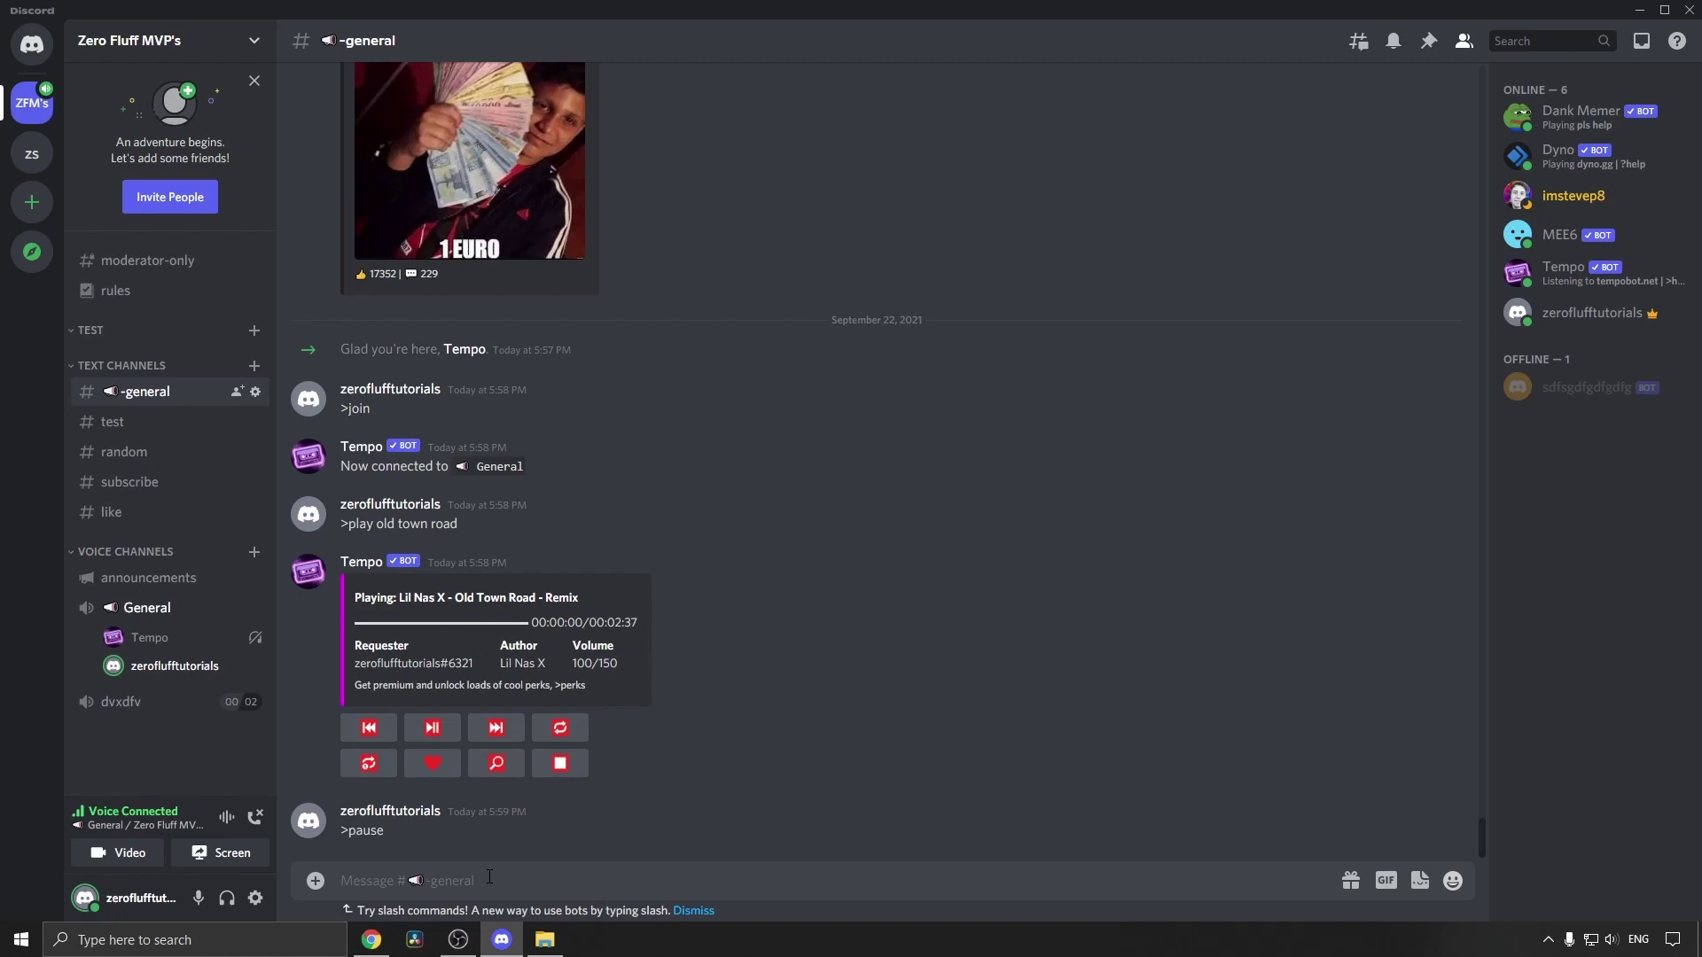
type(">clear")
key("Return")
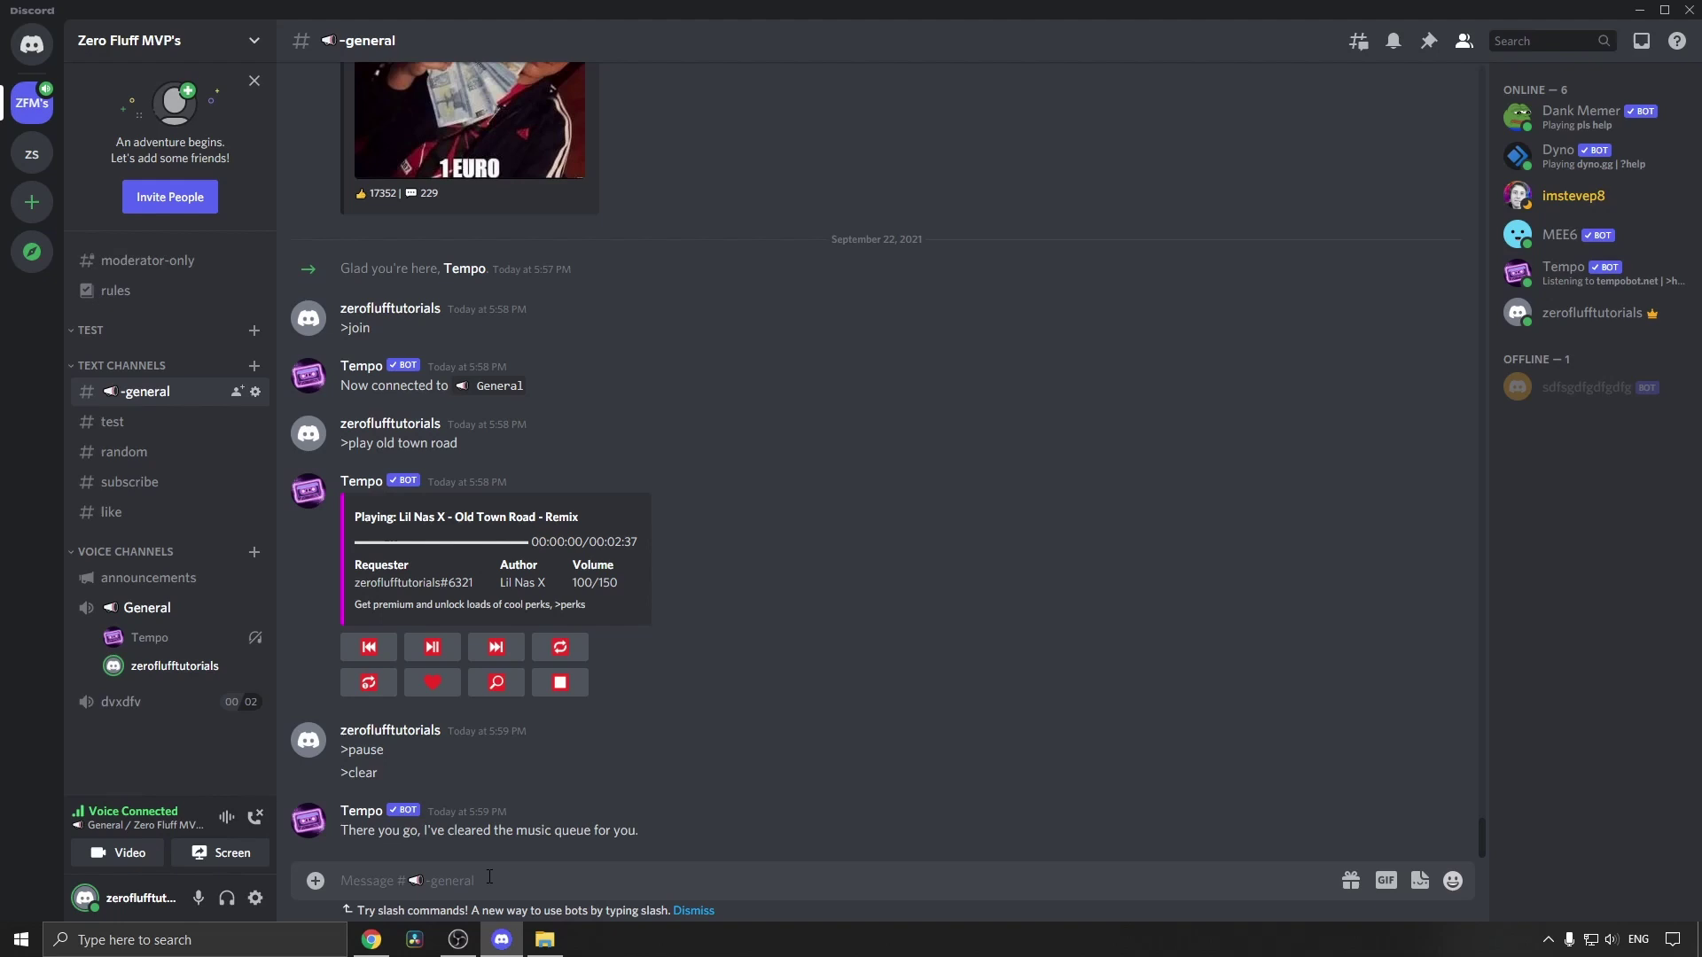
Step: Queue another song with ">play peaches" and restart playback with ">resume"
type(">play peaches")
key("Return")
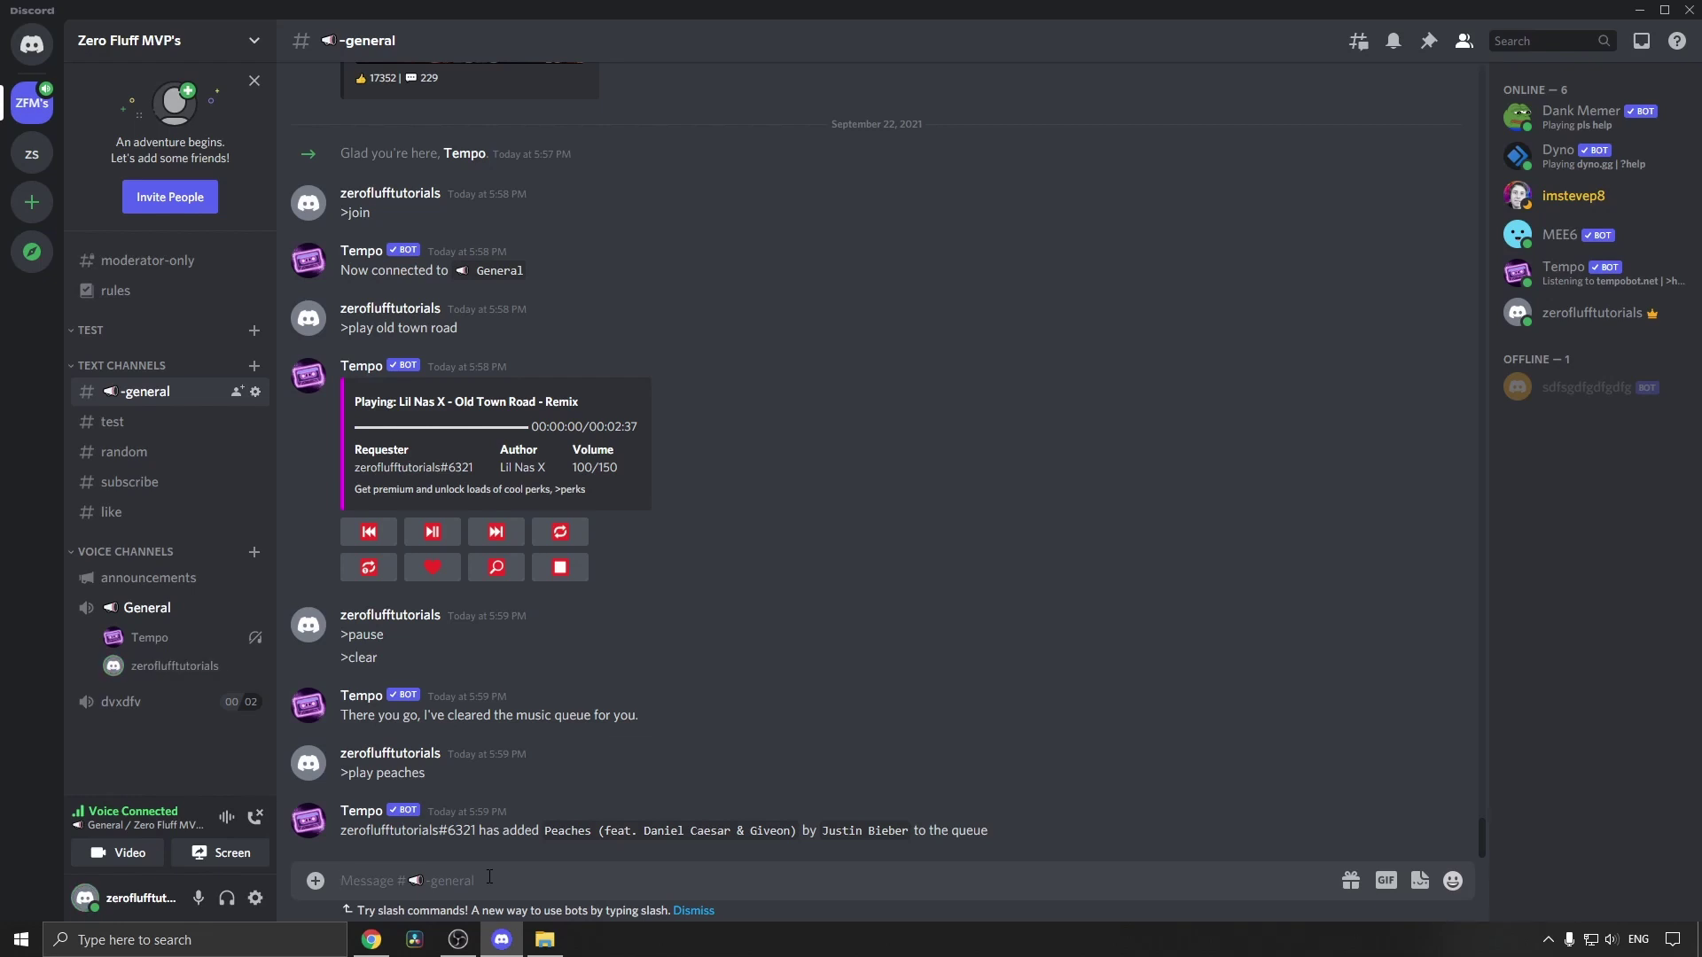
type(">")
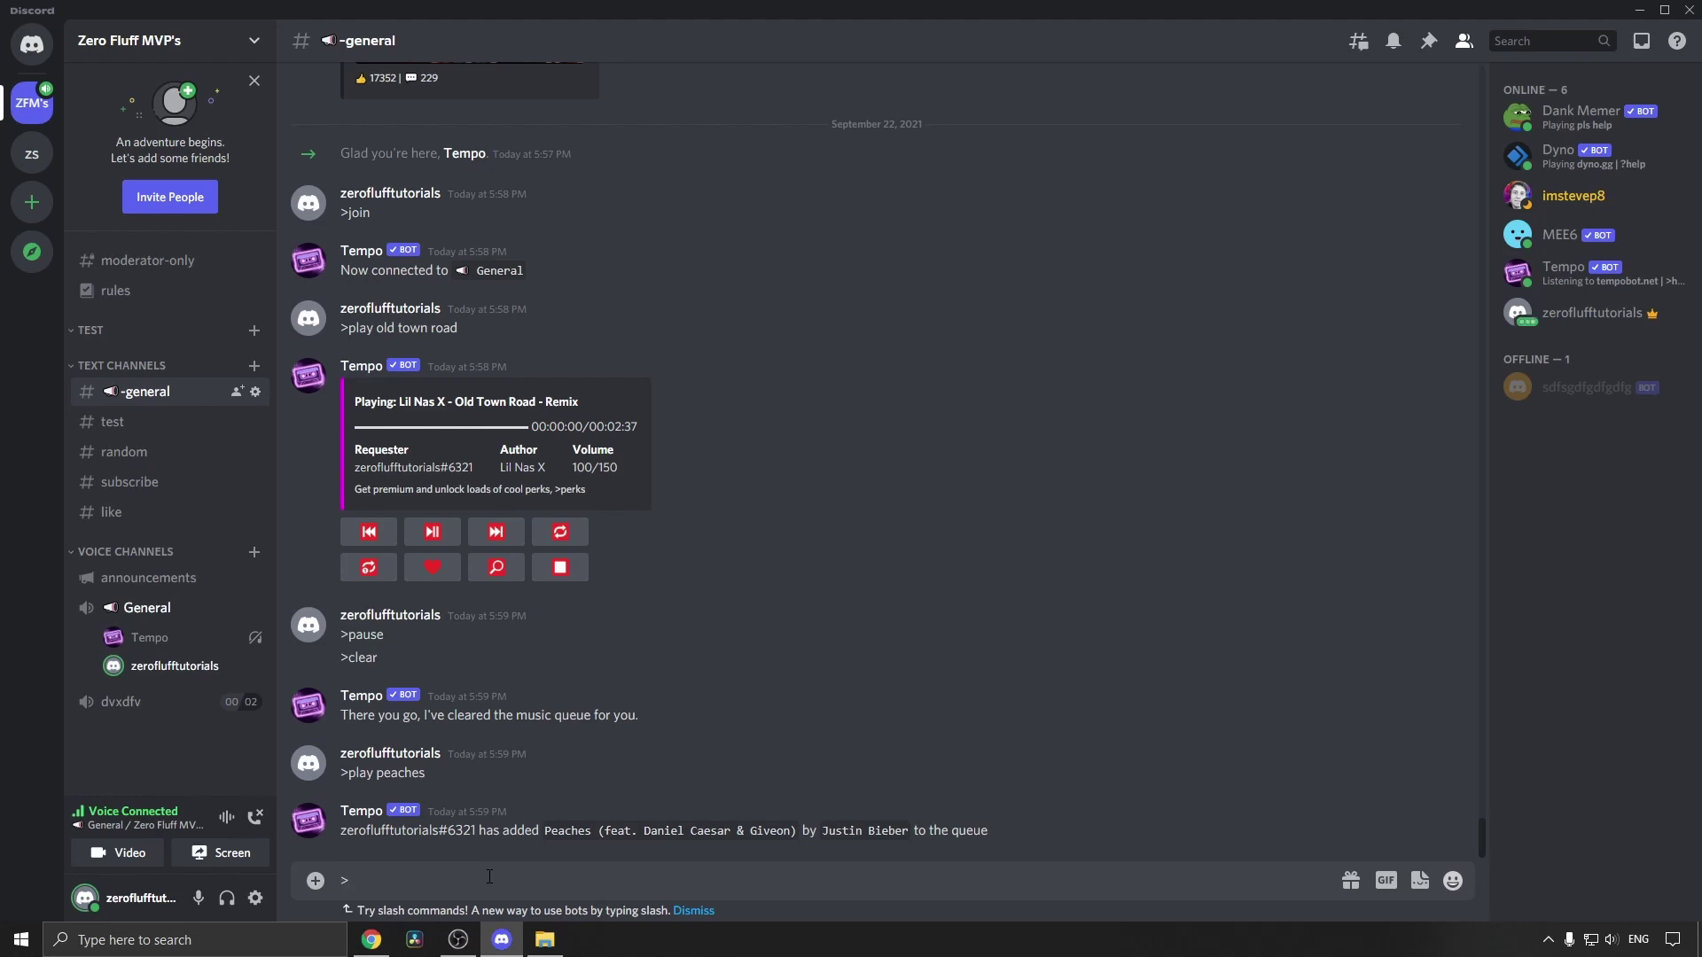
type("resume")
key("Return")
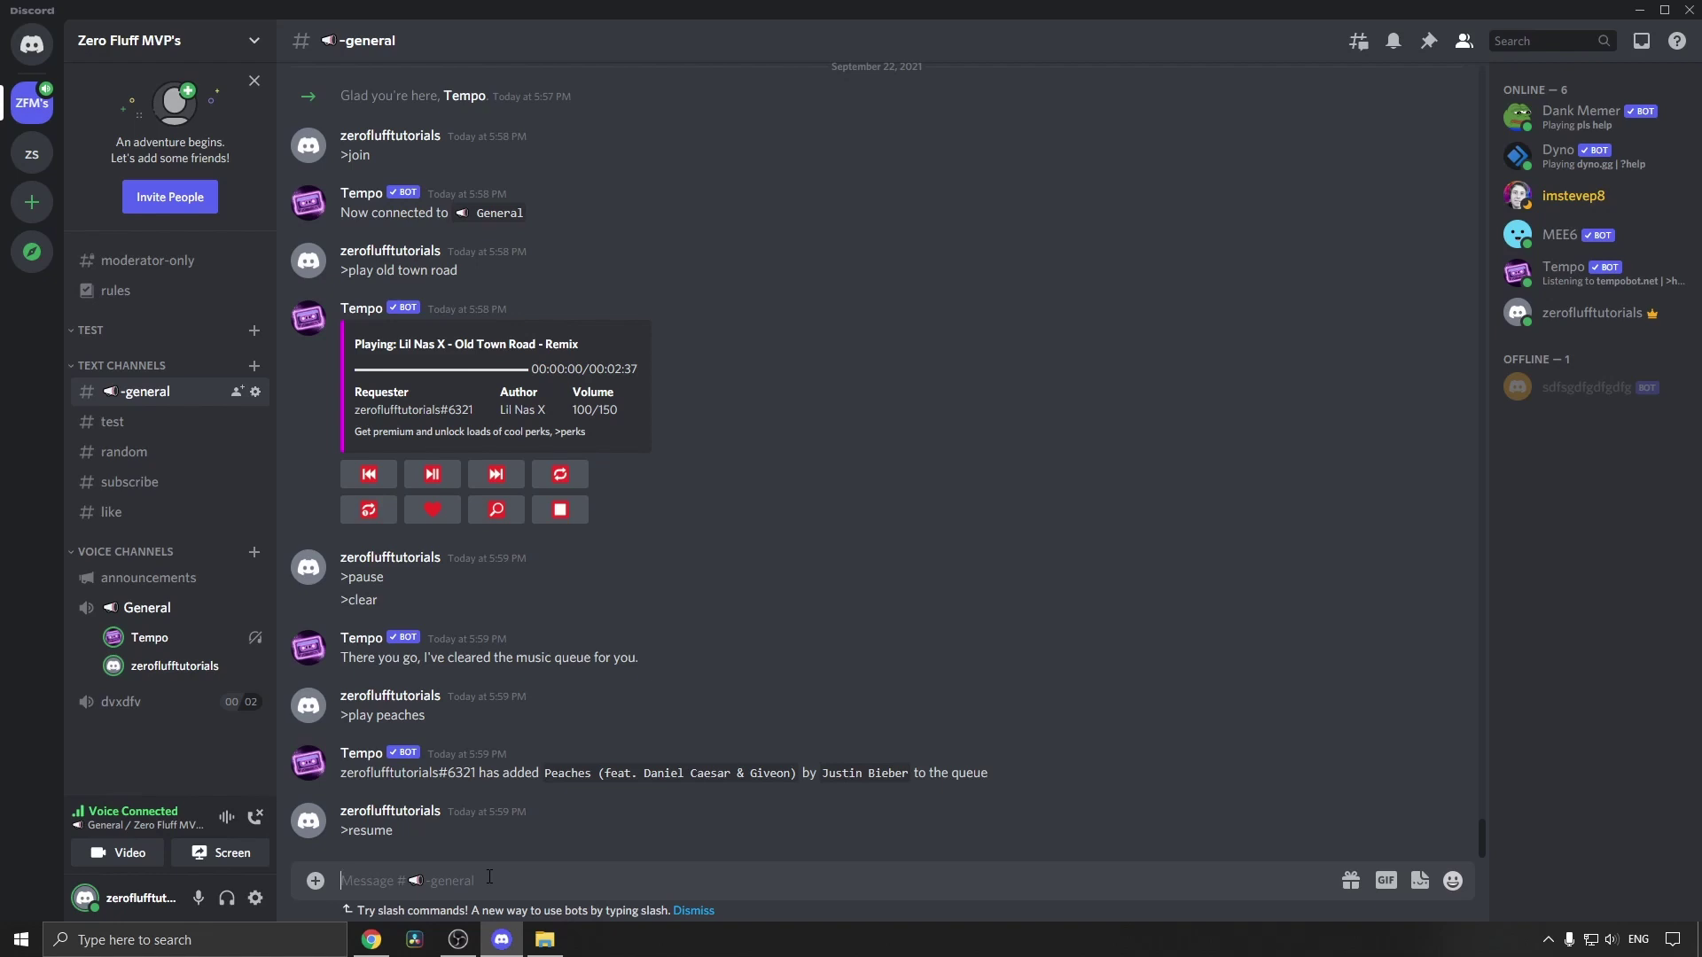
Step: Pause the music with ">pause", bring it back with ">resume", and pause it again with ">pause"
mouse_move(98, 628)
type(">pause")
key("Return")
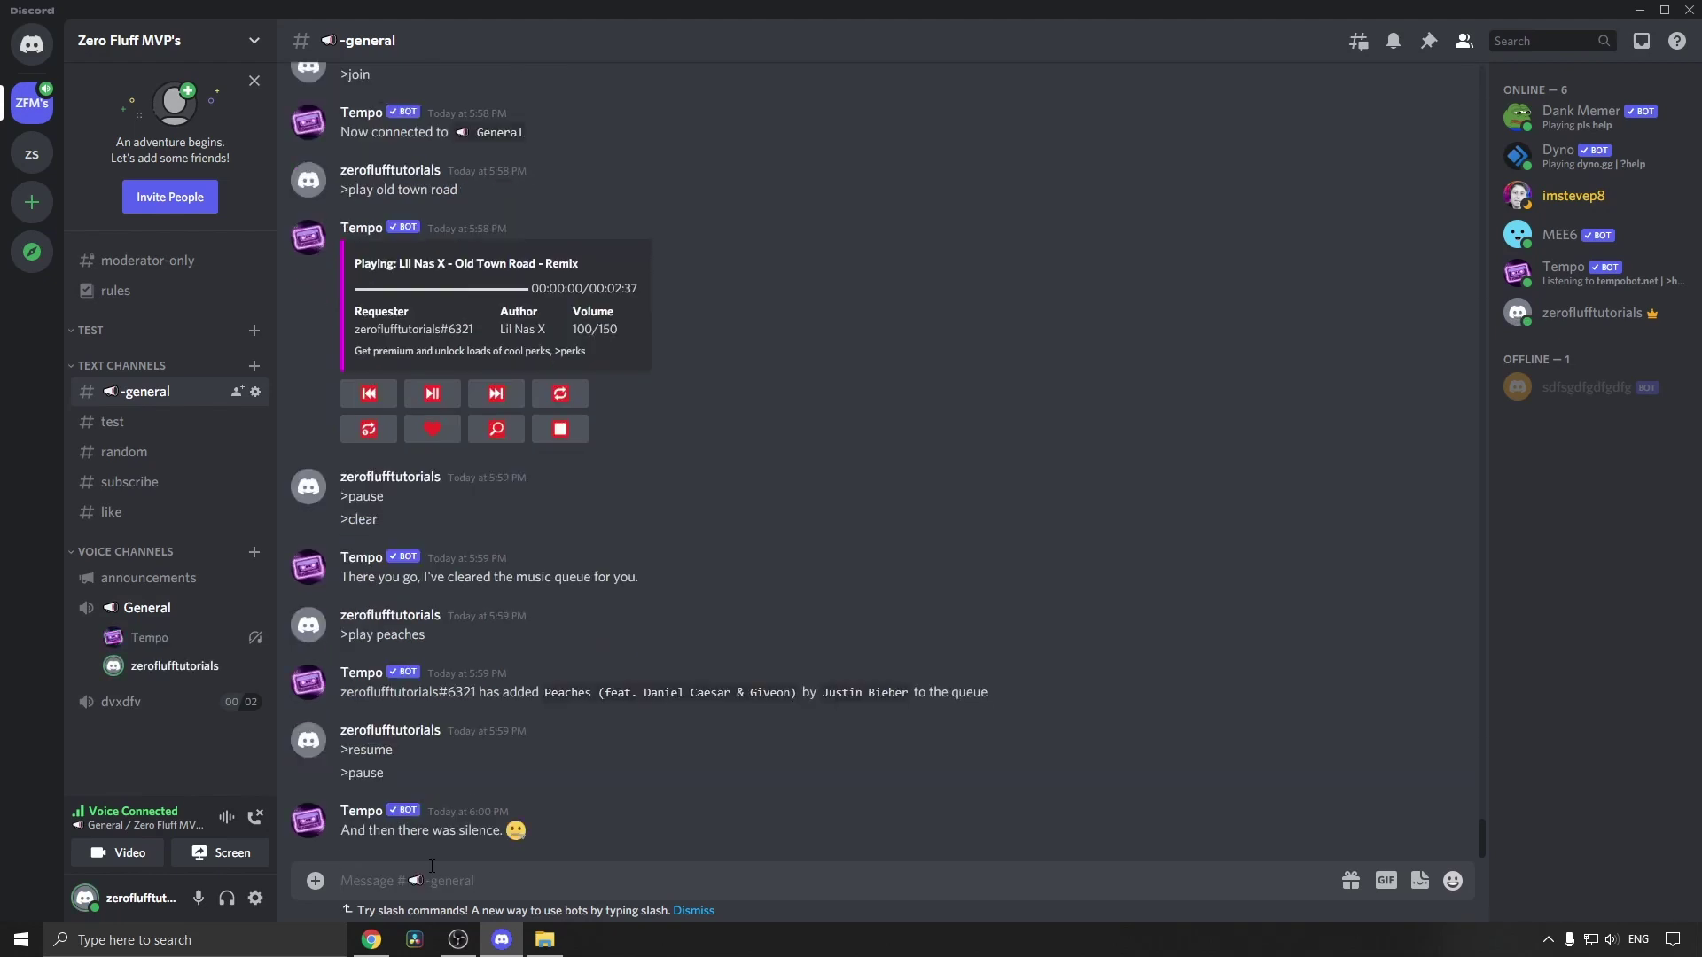
type(">resume")
key("Return")
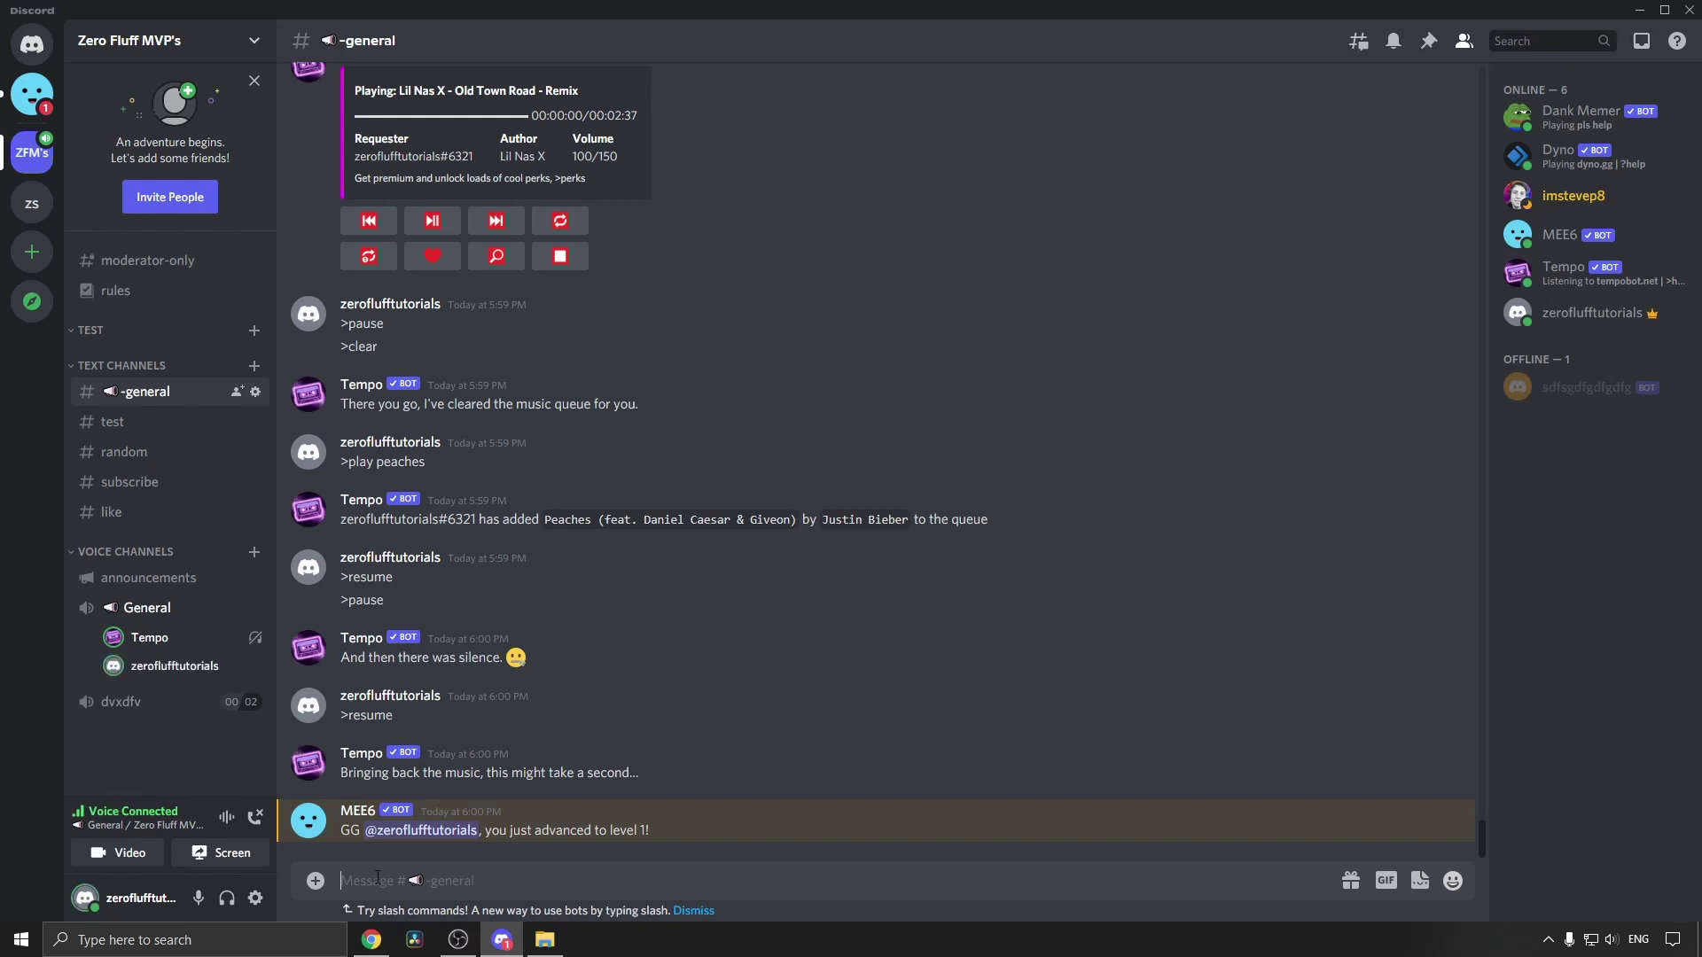
type(">pause")
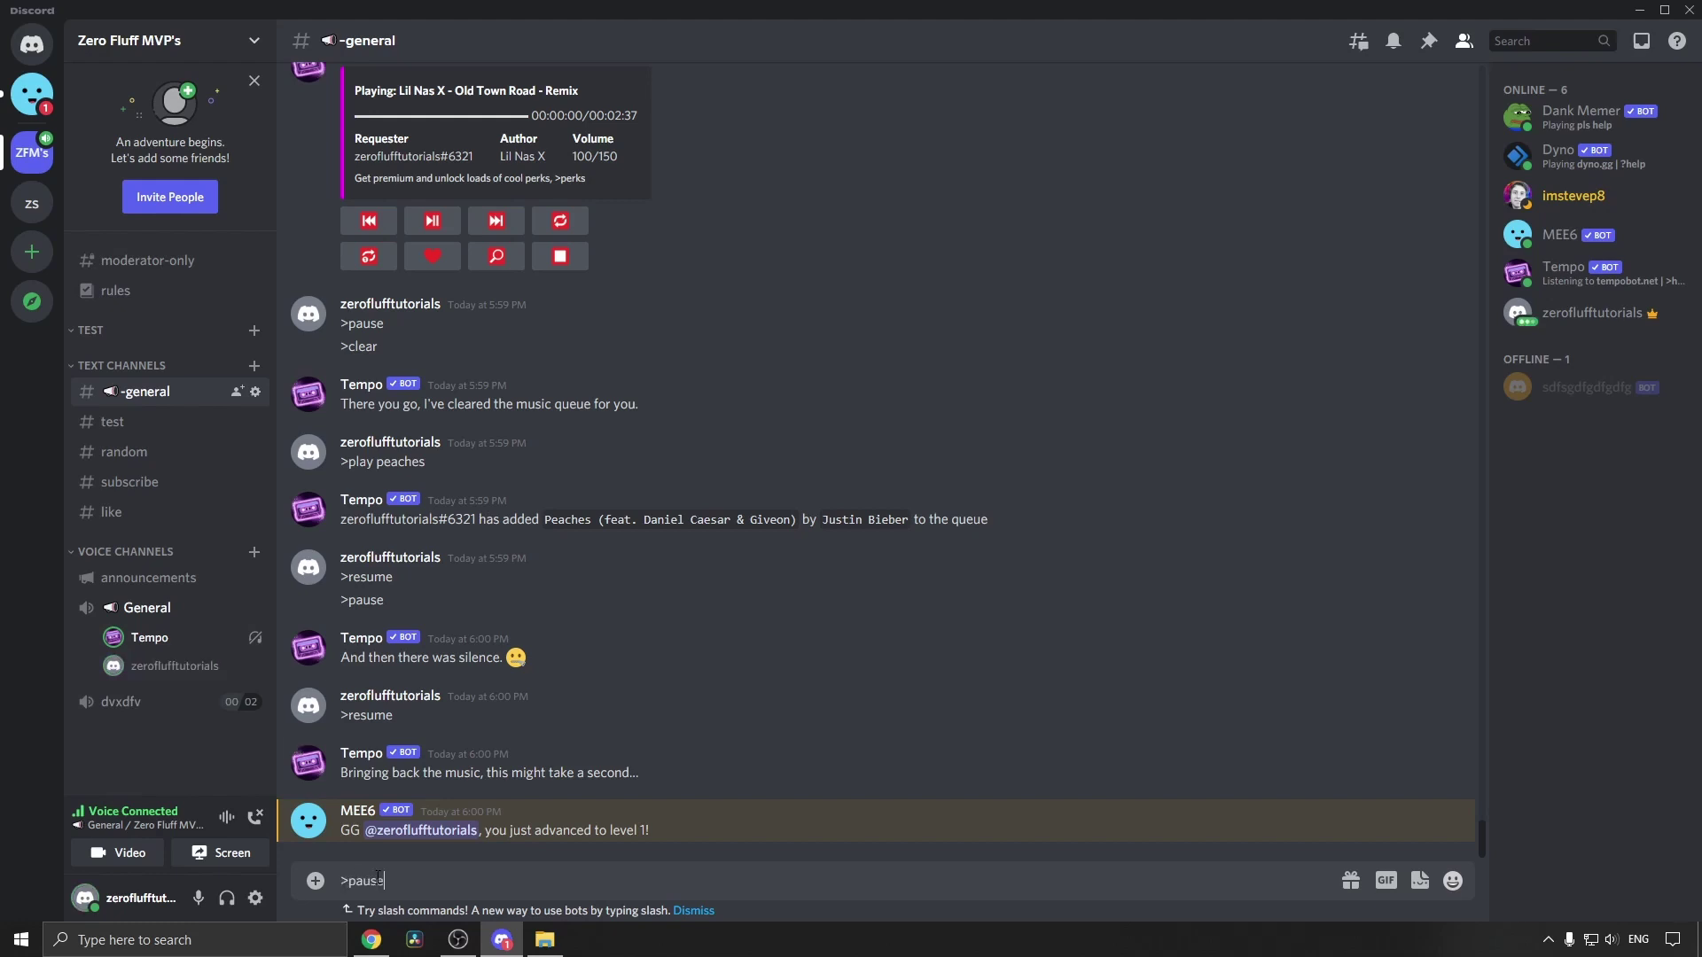
key("Return")
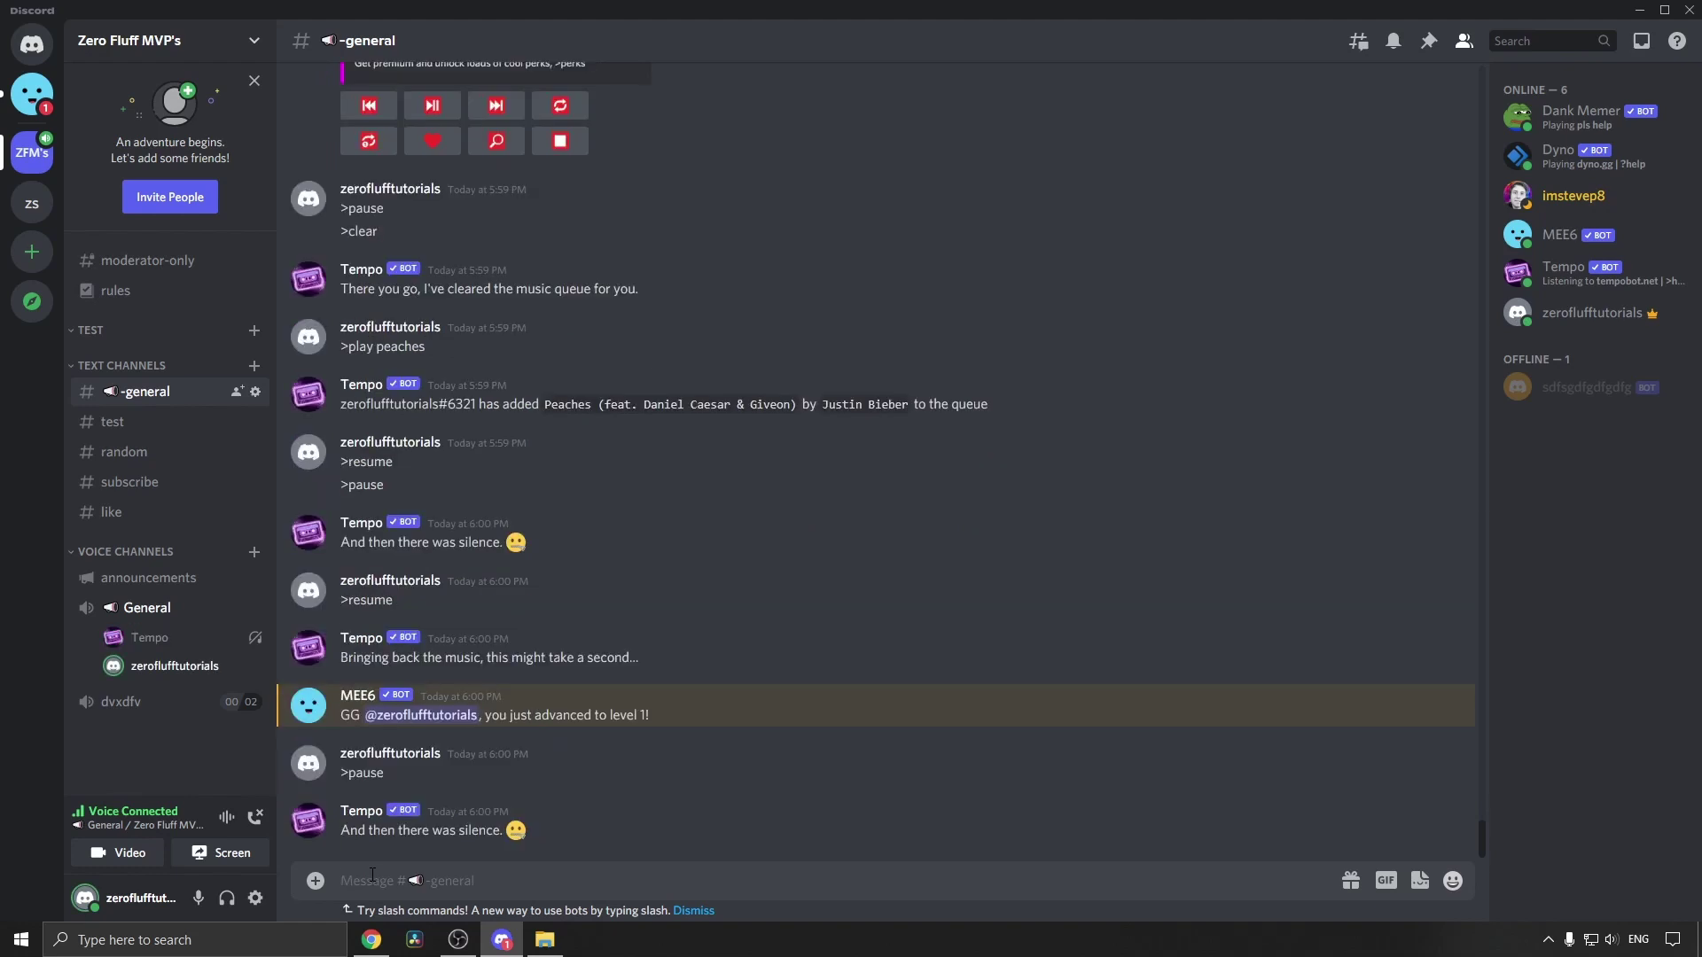
Step: Examine the full list of bot commands on the tempobot.net Commands page in Chrome, and return to Discord
left_click(372, 940)
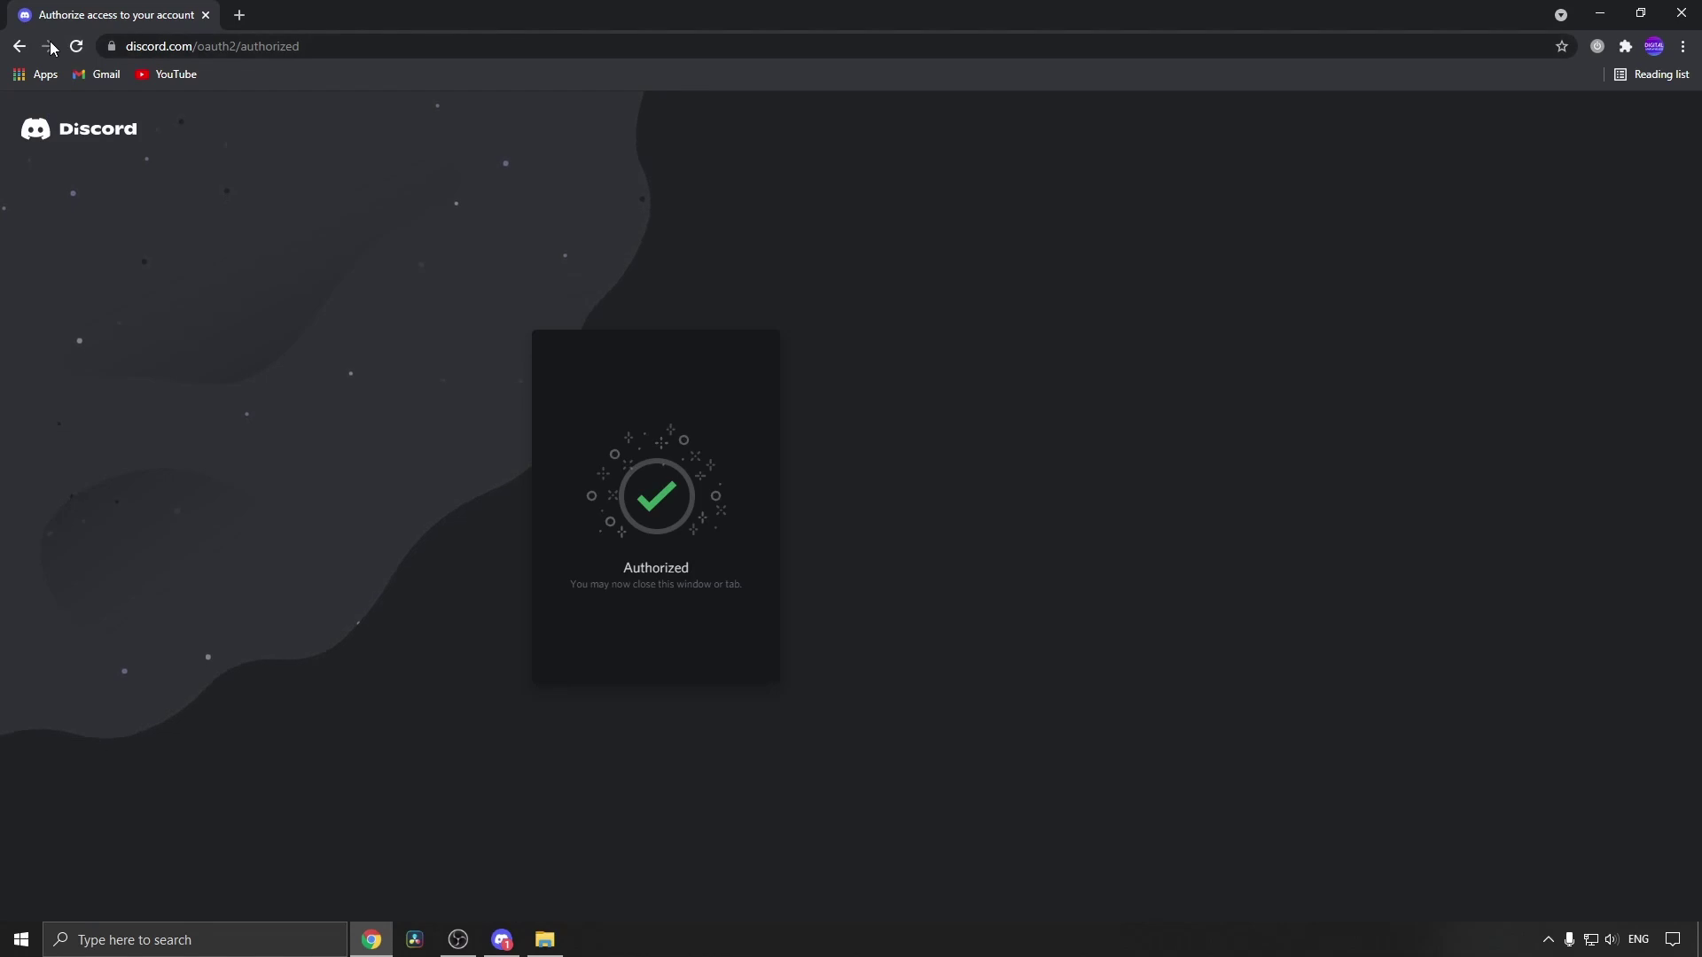
left_click(16, 46)
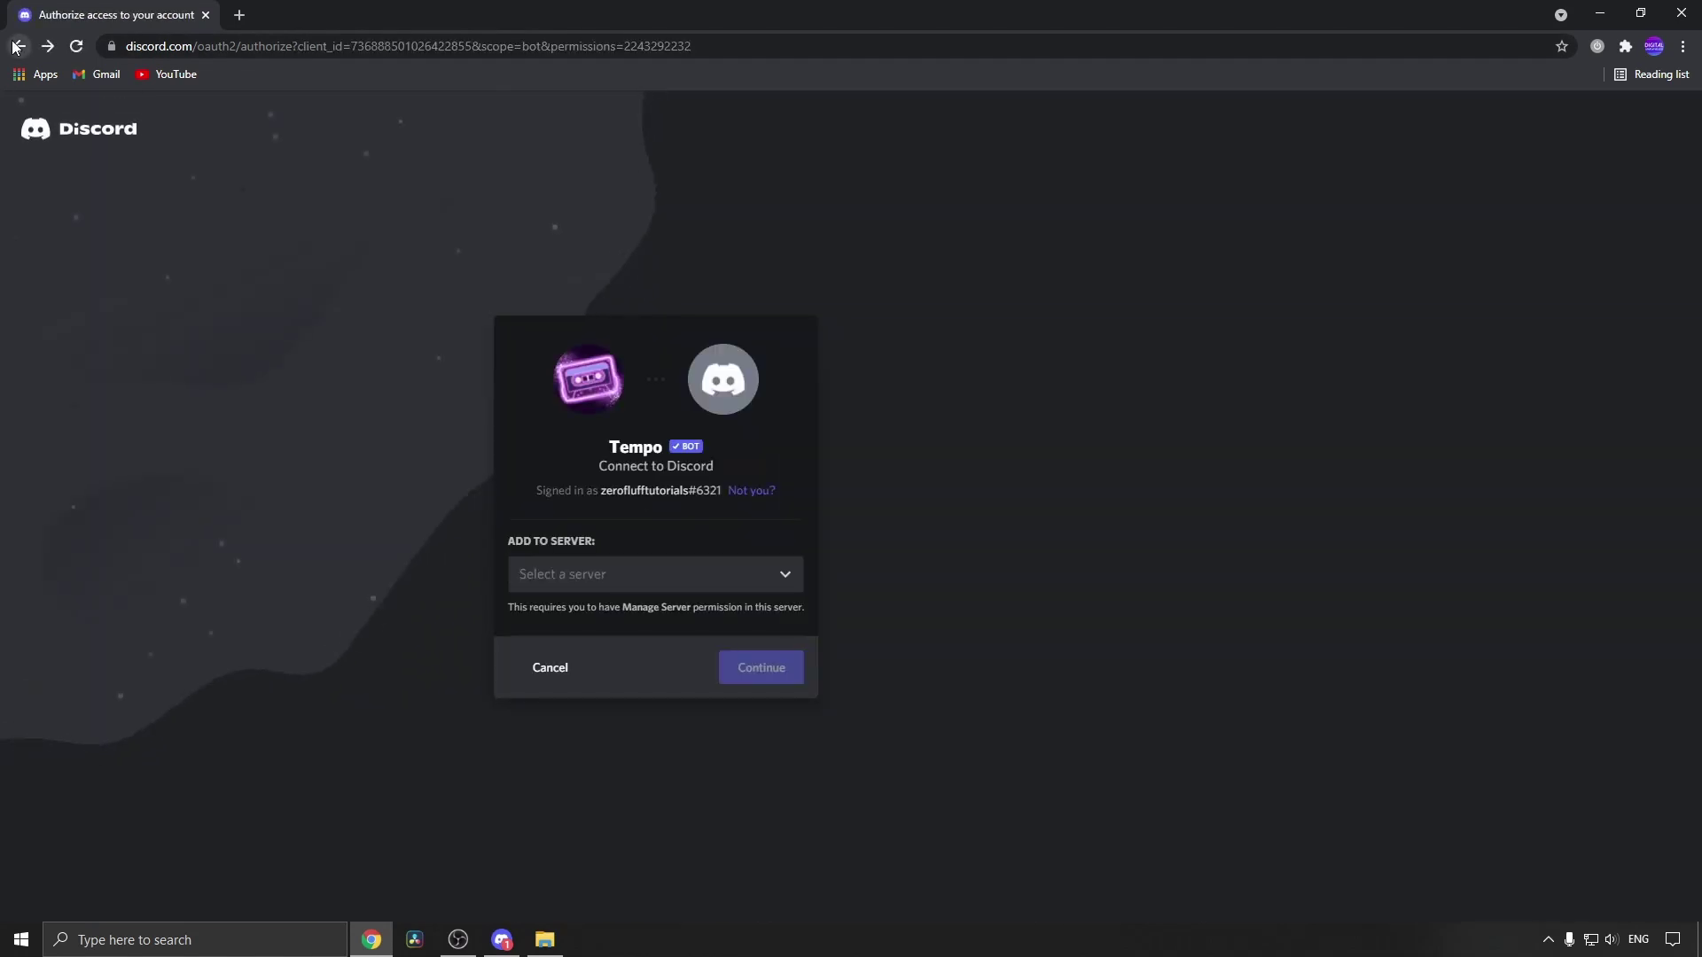
left_click(16, 46)
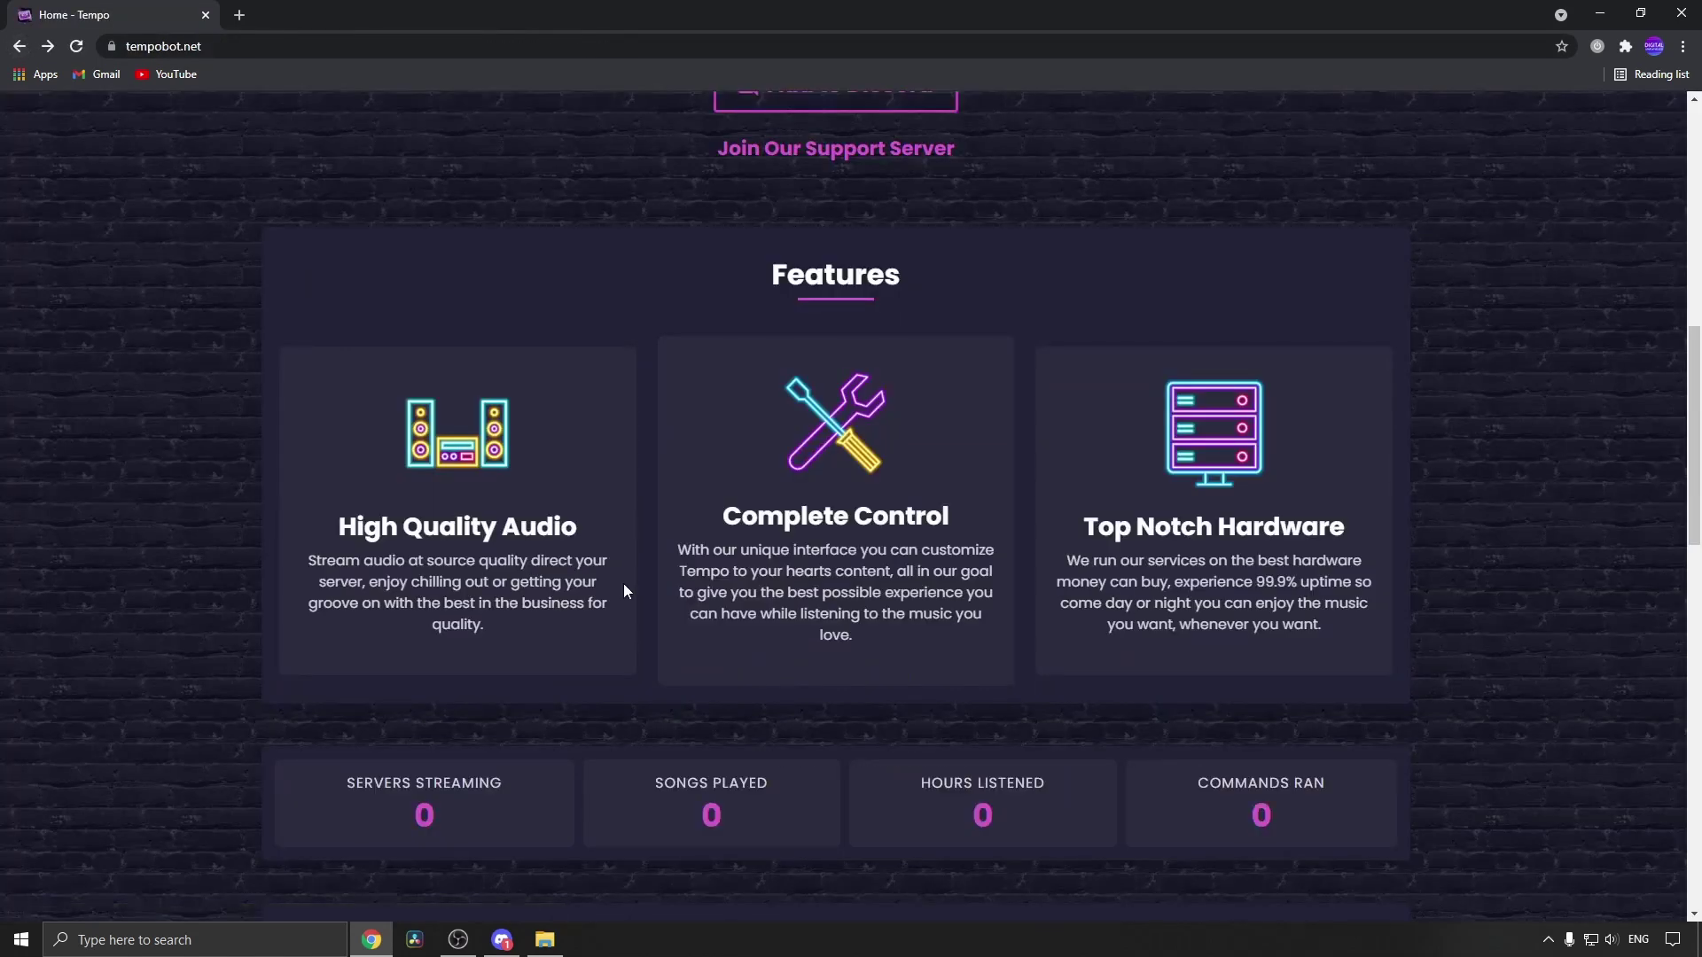
scroll(624, 591, "up", 10)
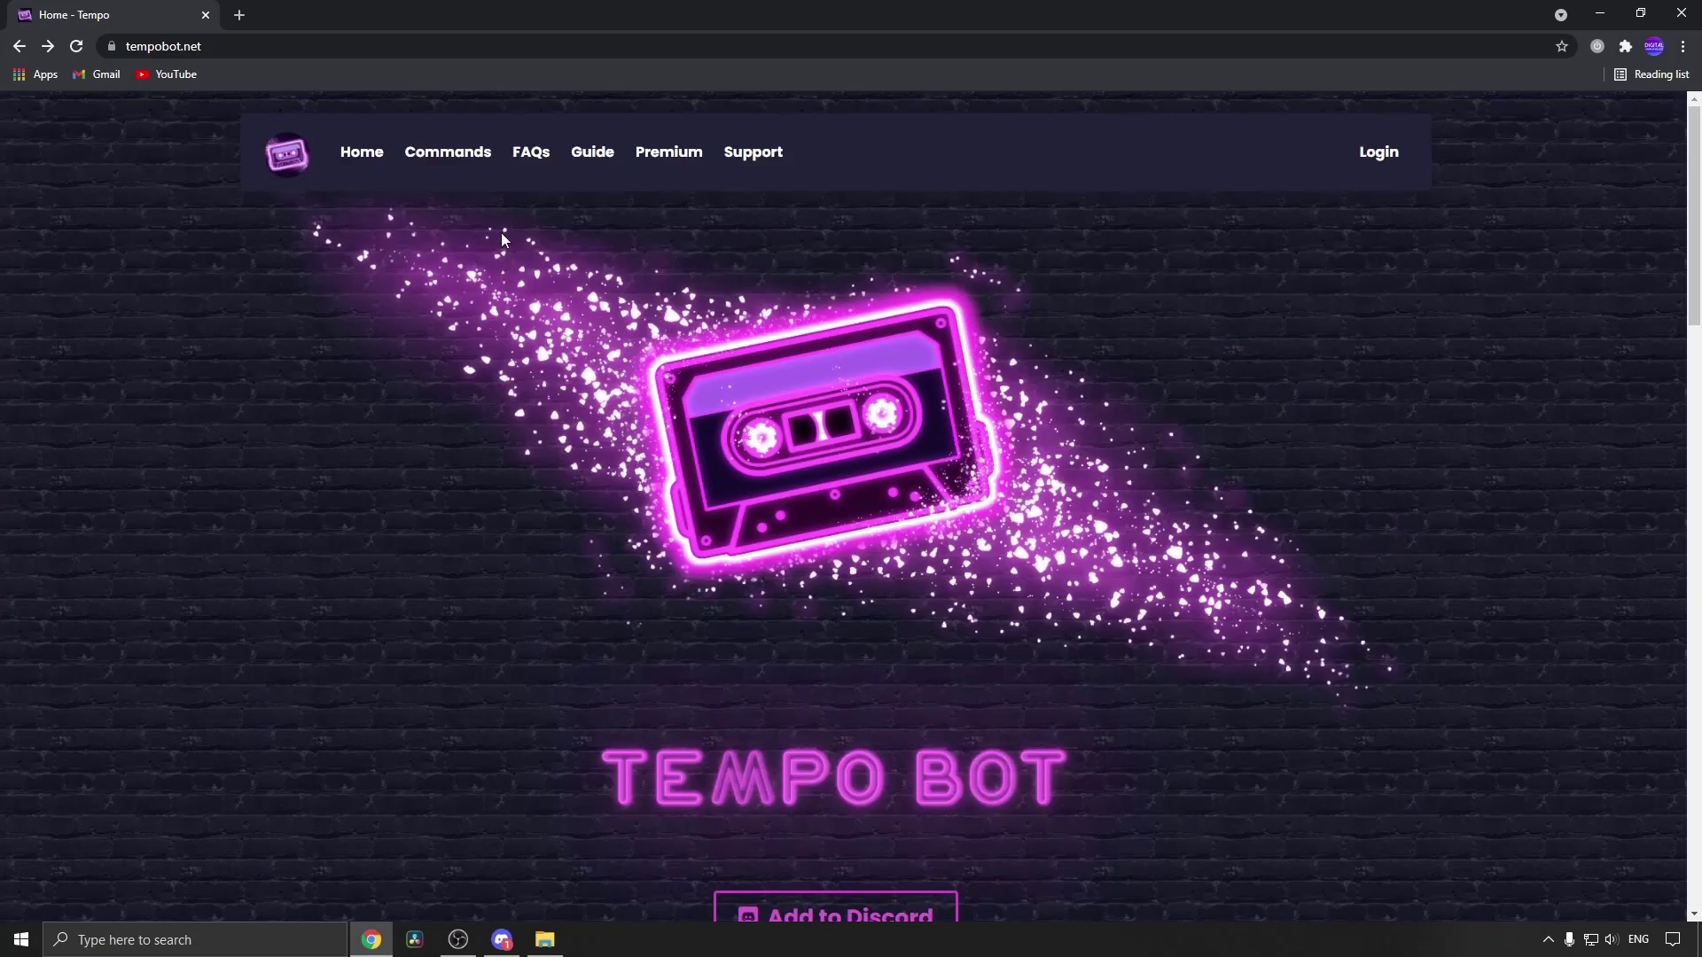
left_click(458, 159)
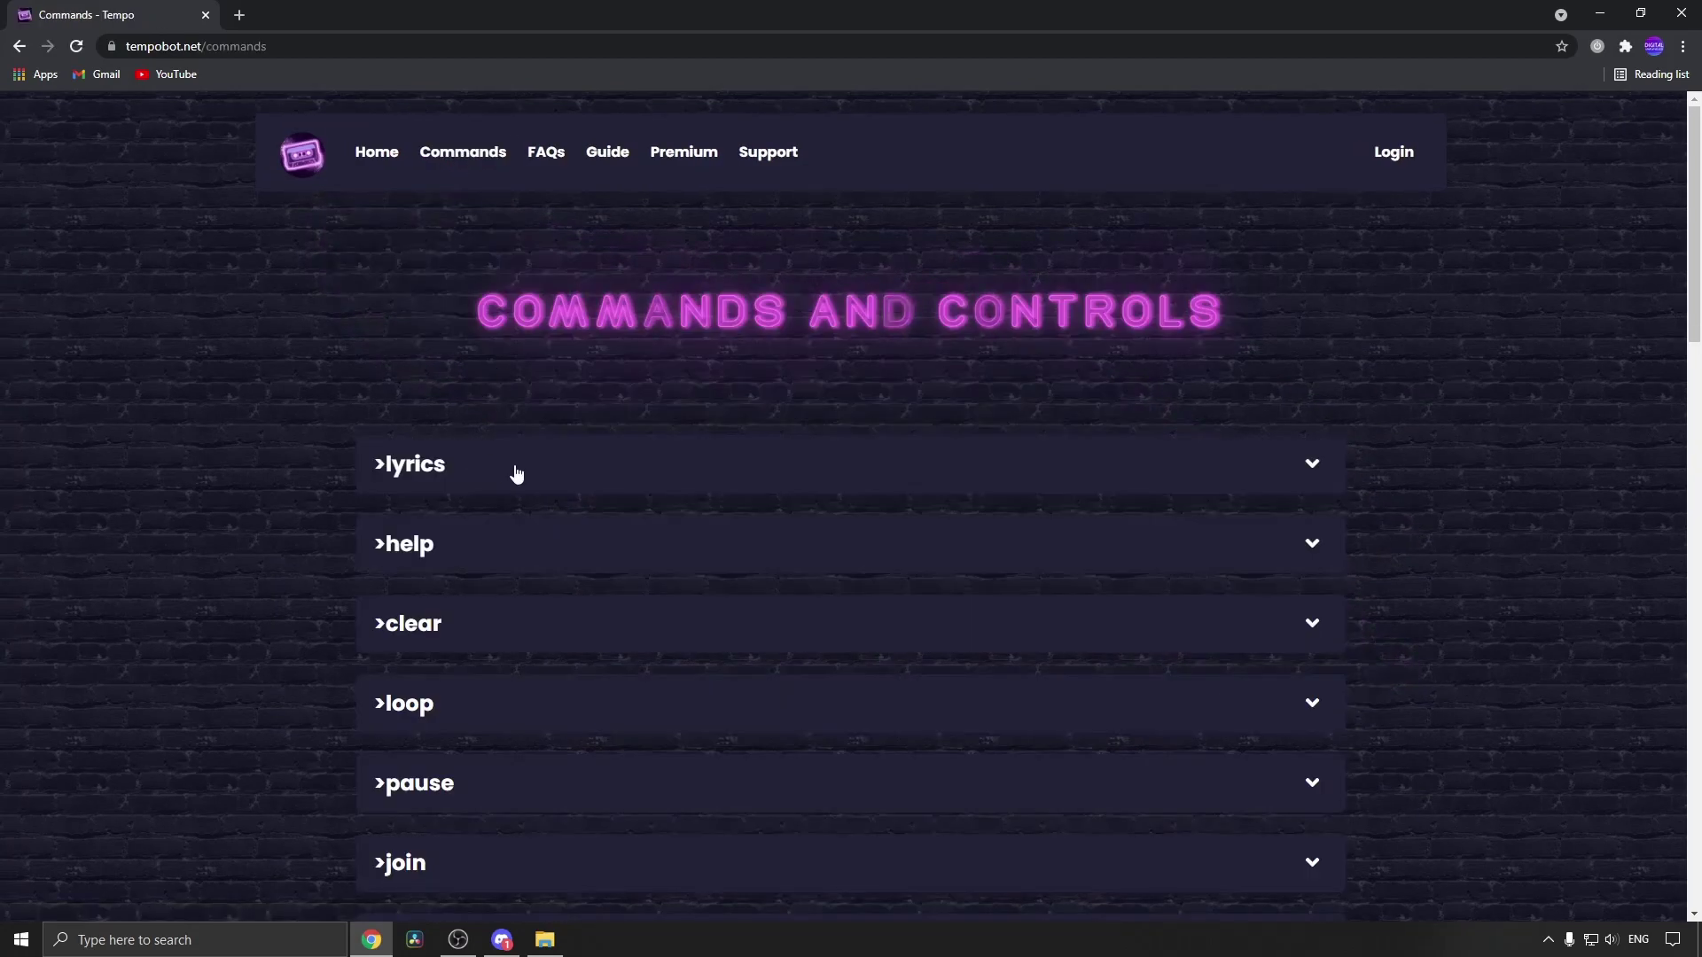
scroll(515, 476, "down", 2)
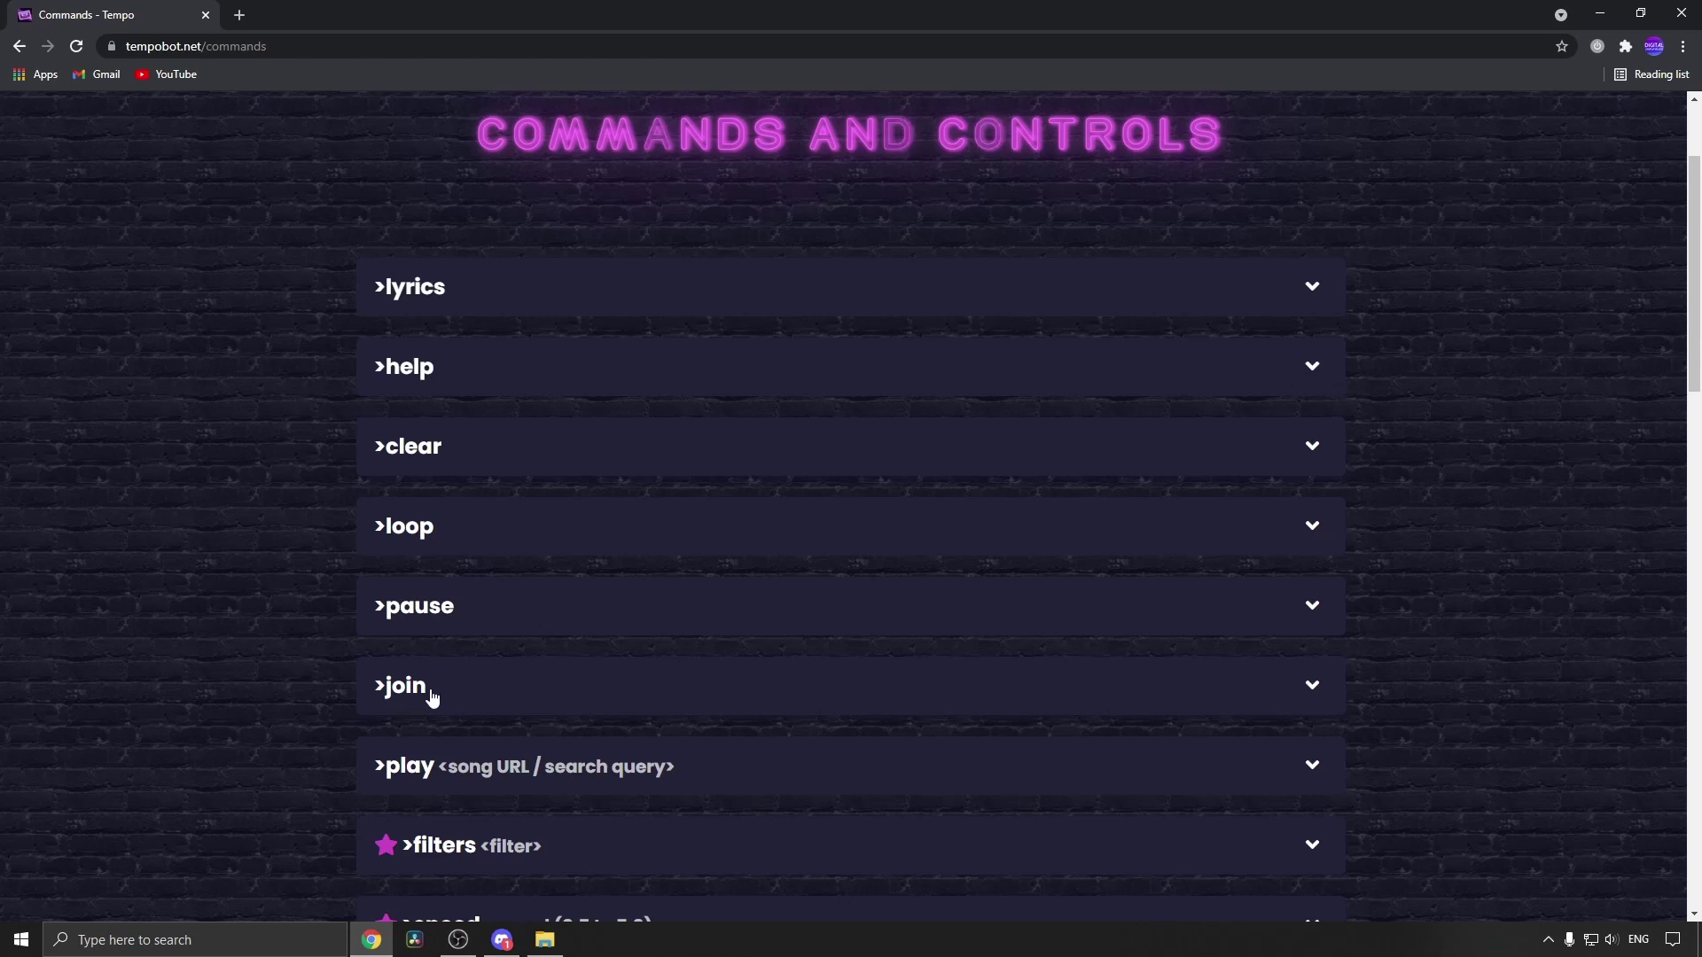
scroll(425, 656, "down", 2)
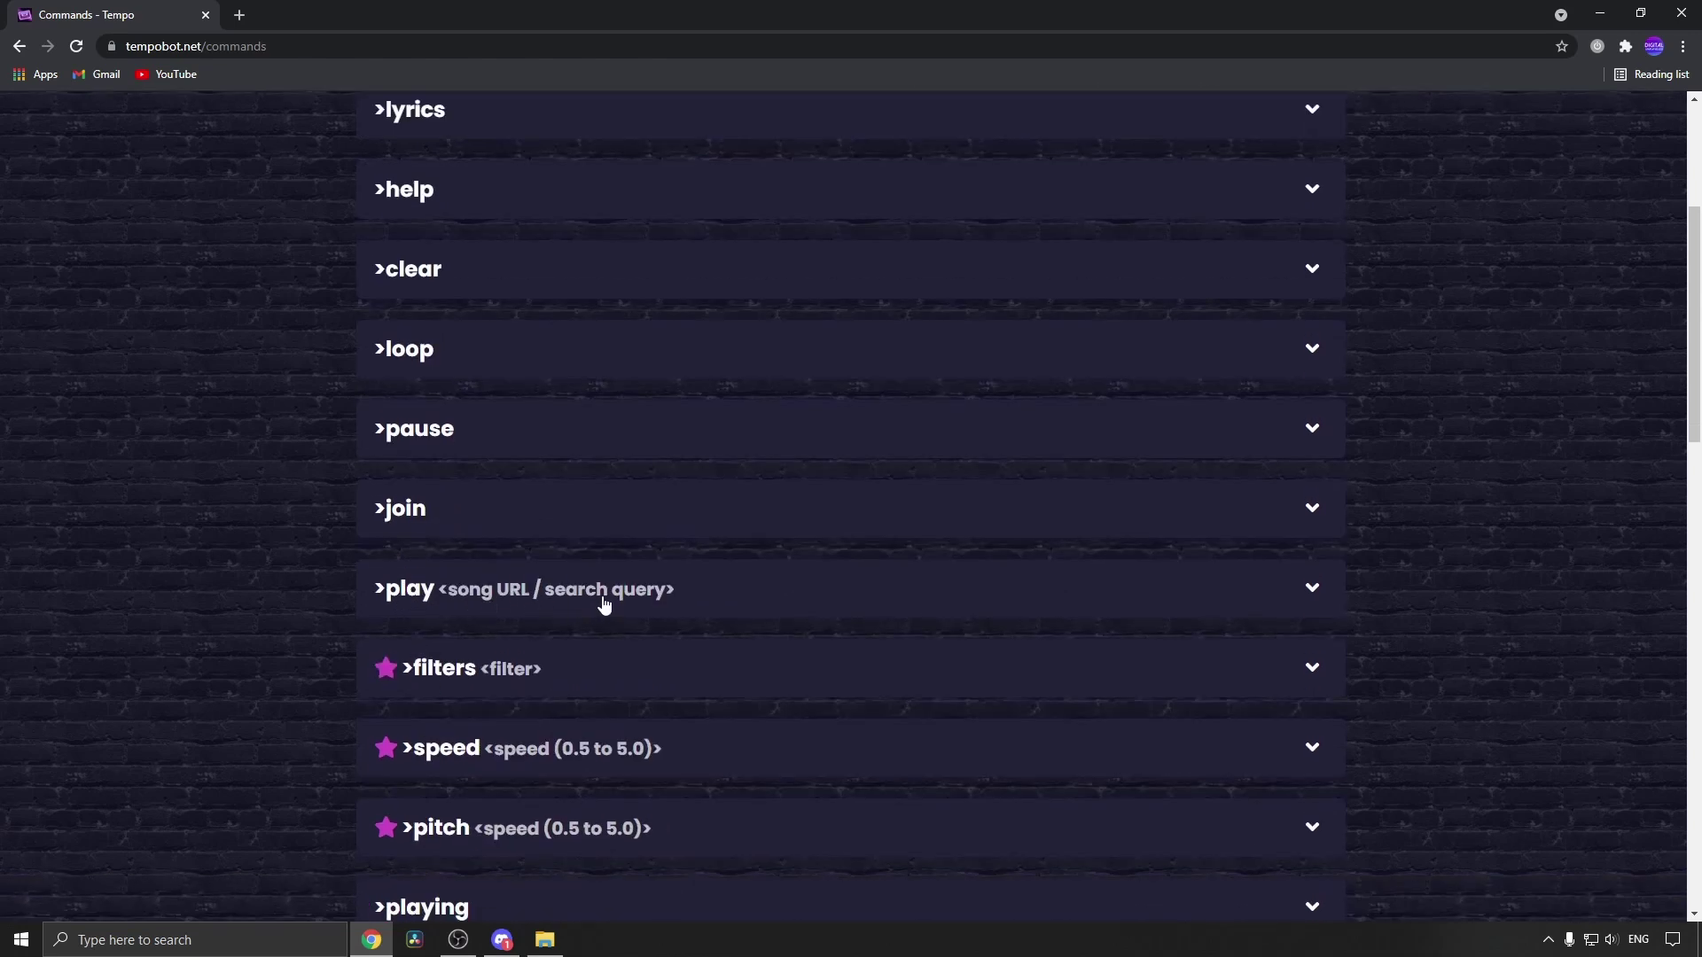
scroll(603, 603, "down", 2)
scroll(448, 508, "down", 1)
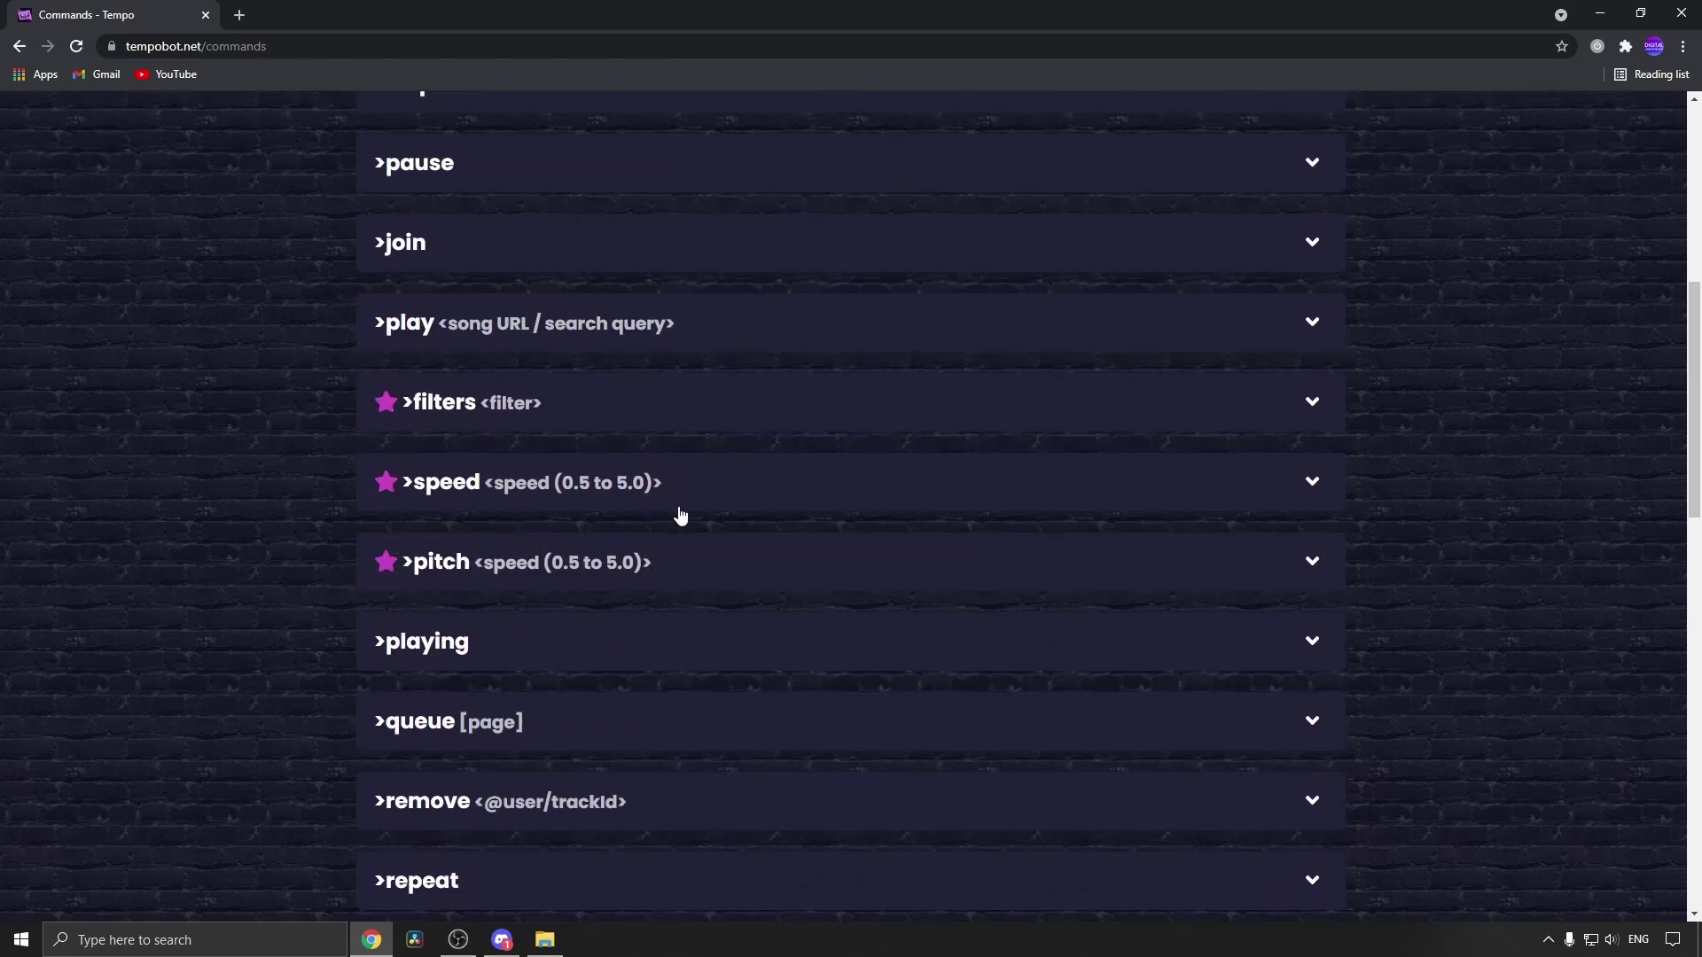
scroll(717, 515, "down", 5)
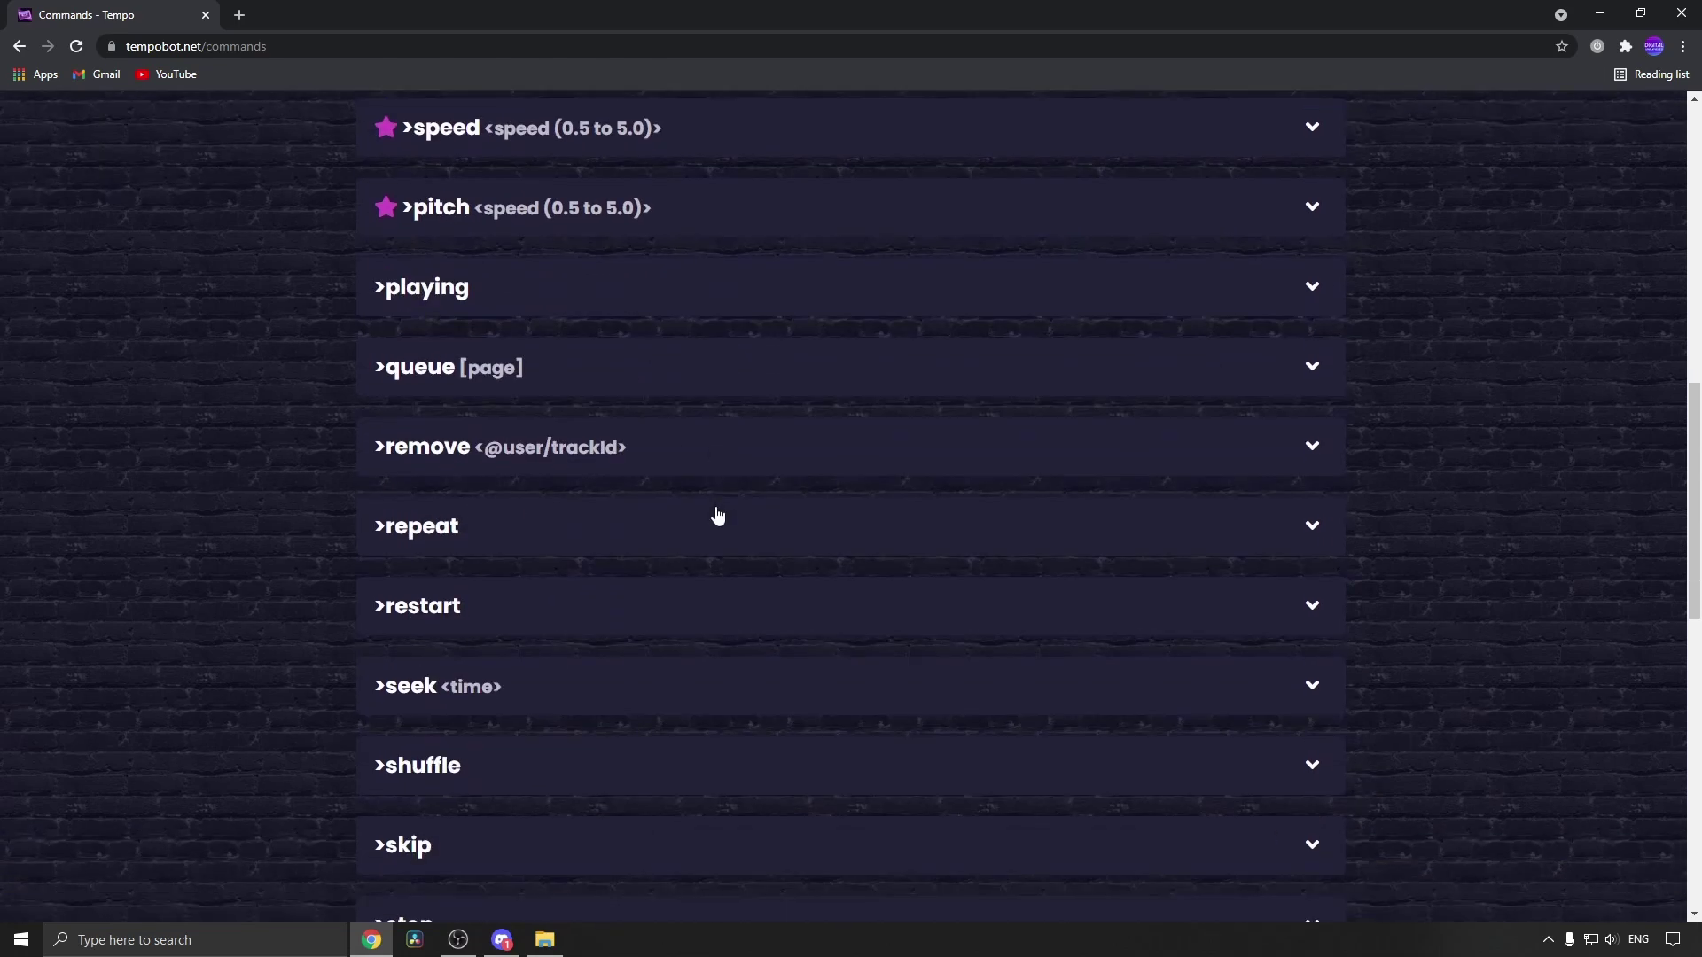
scroll(718, 515, "down", 2)
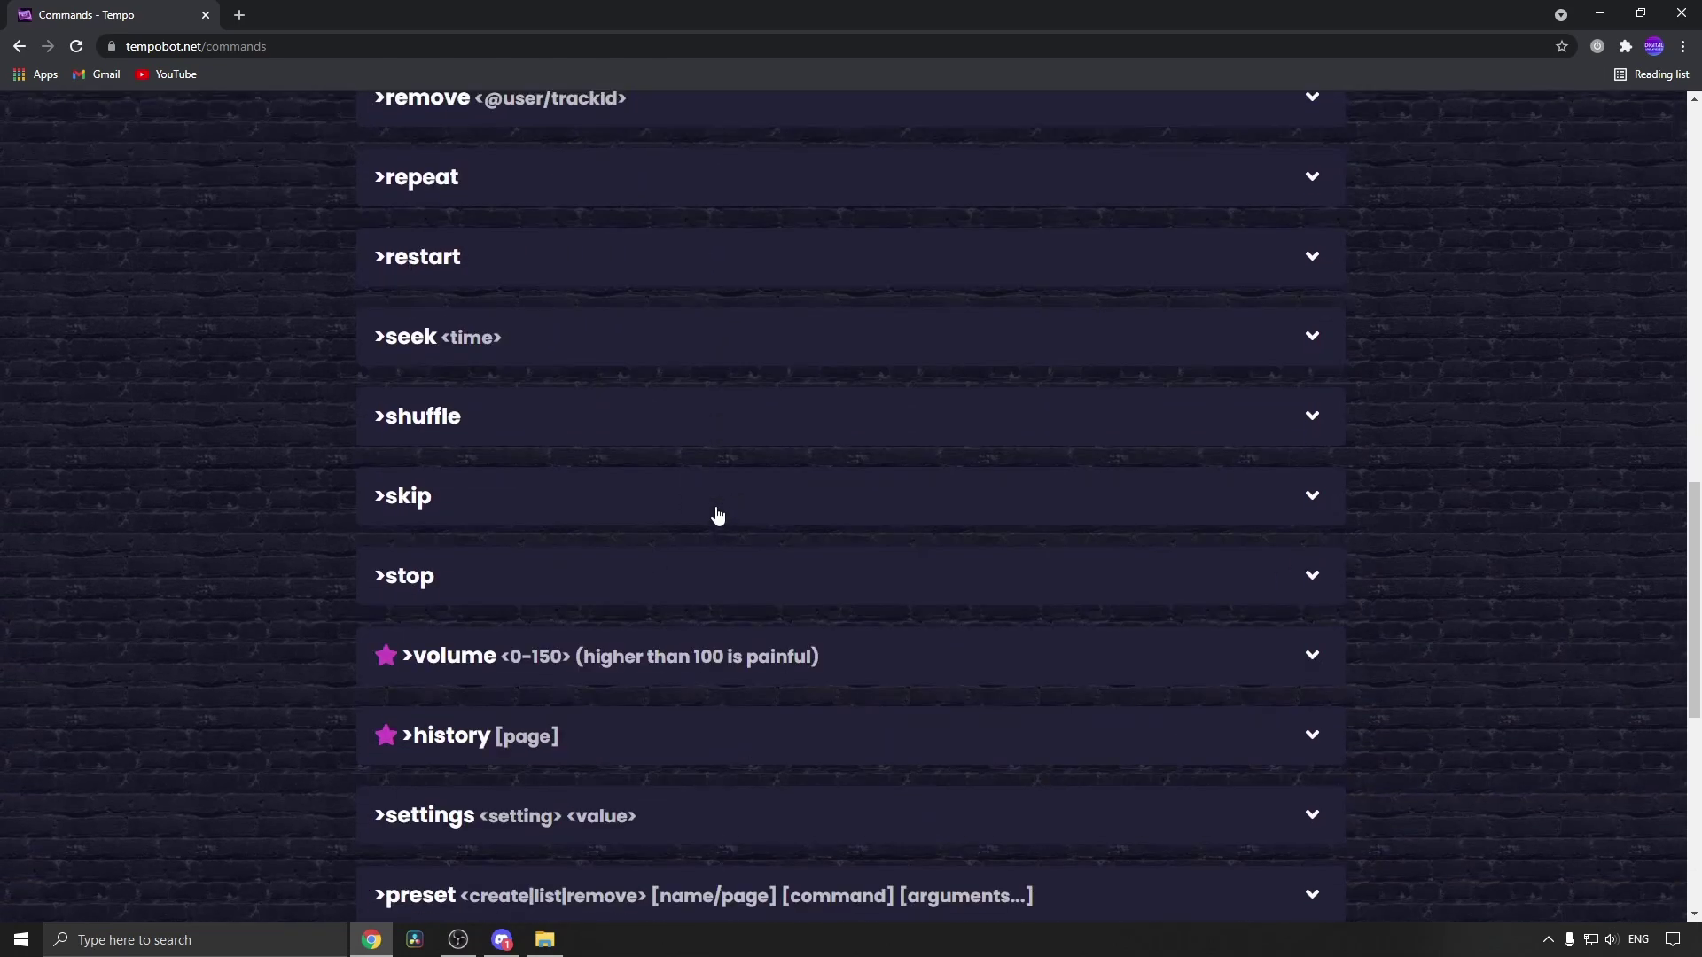
scroll(717, 515, "down", 6)
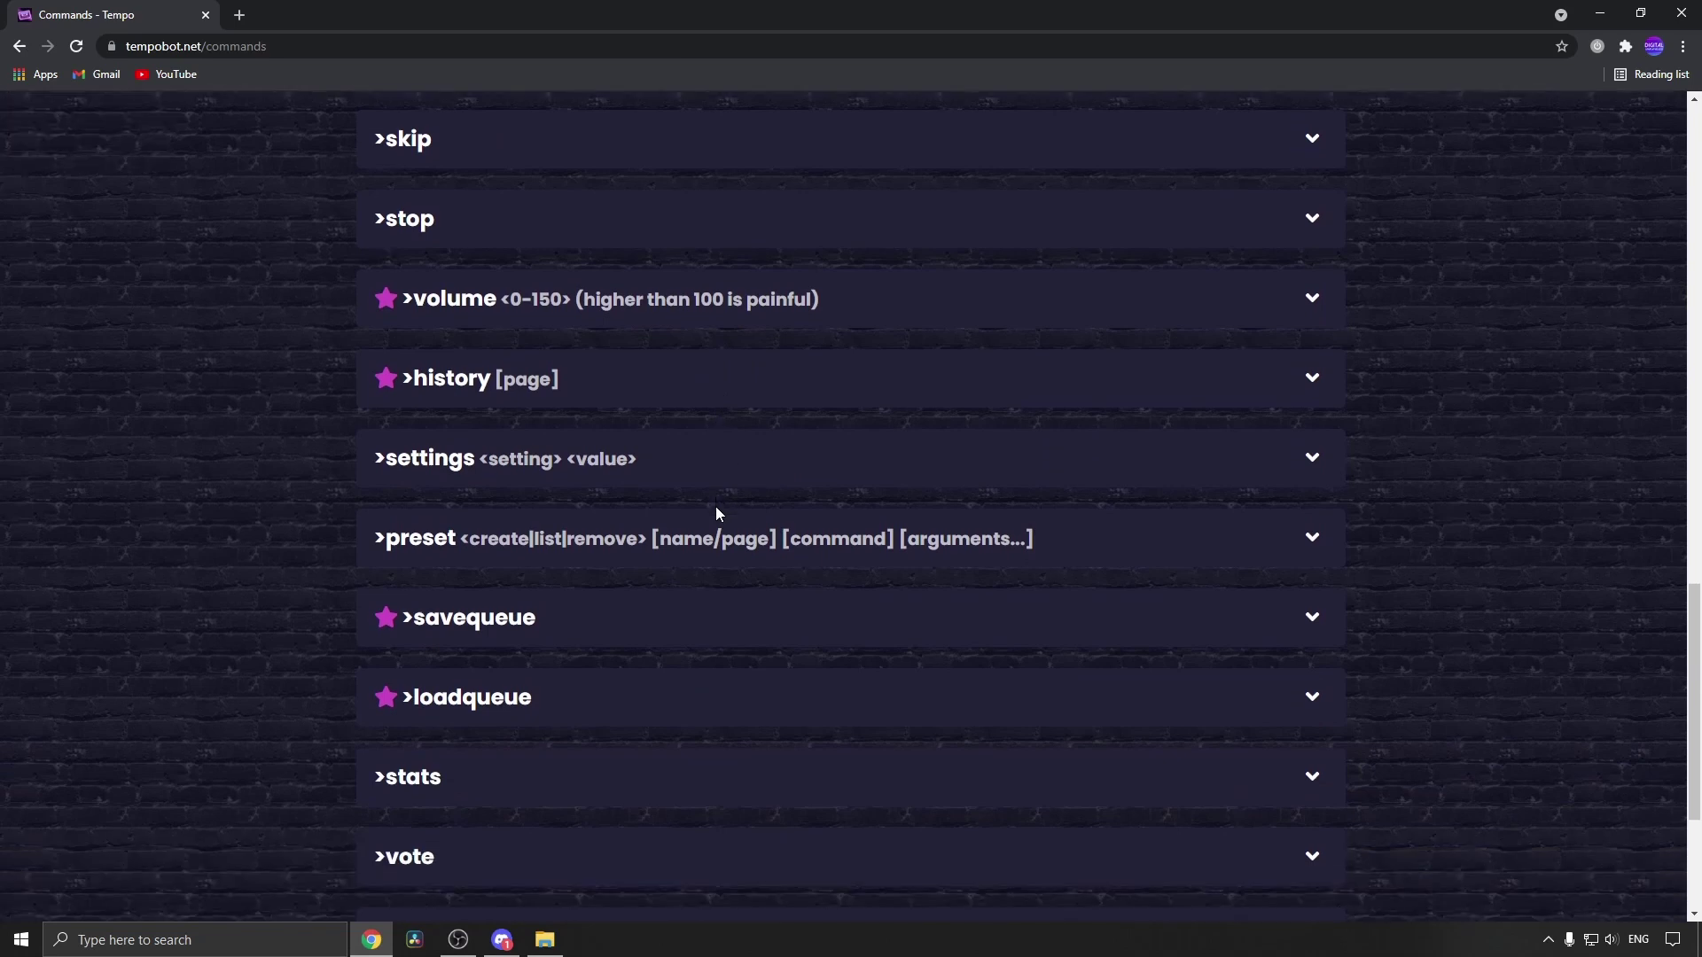
left_click(519, 937)
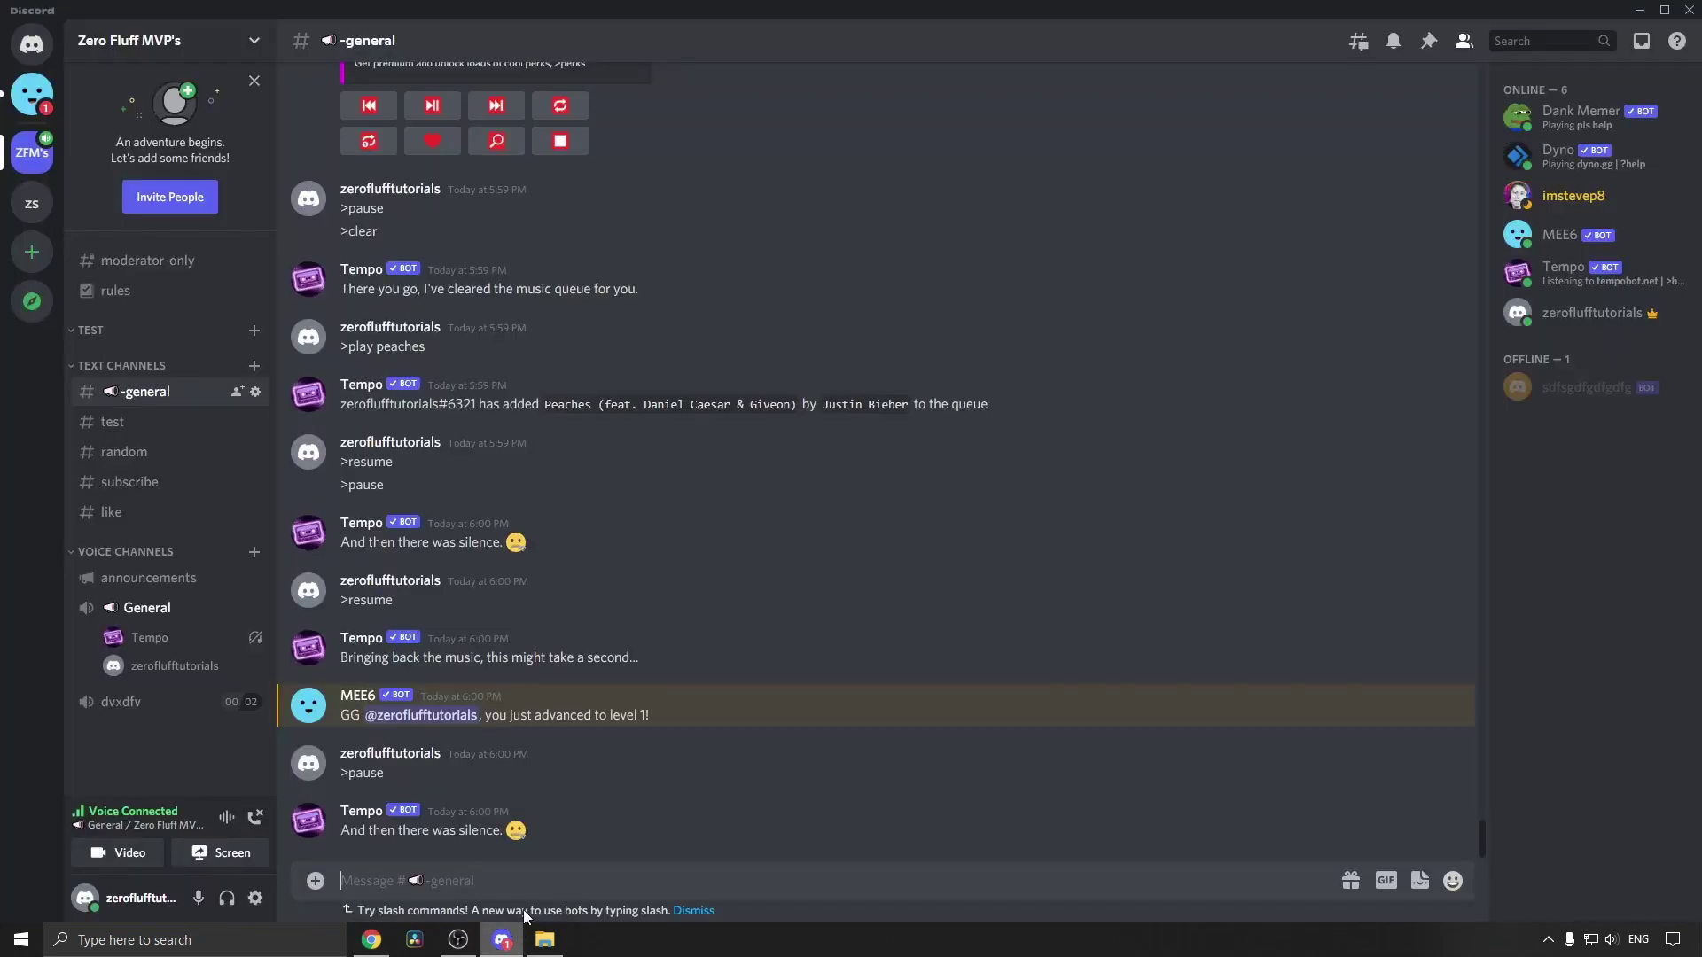